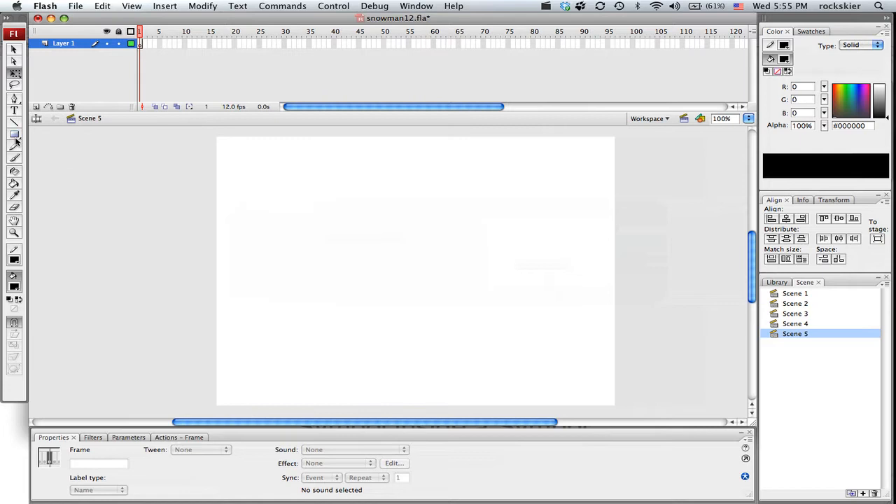
Draw a red rectangle with a black outline, about 344 × 106 px, in the lower middle of the stage
left_click(15, 136)
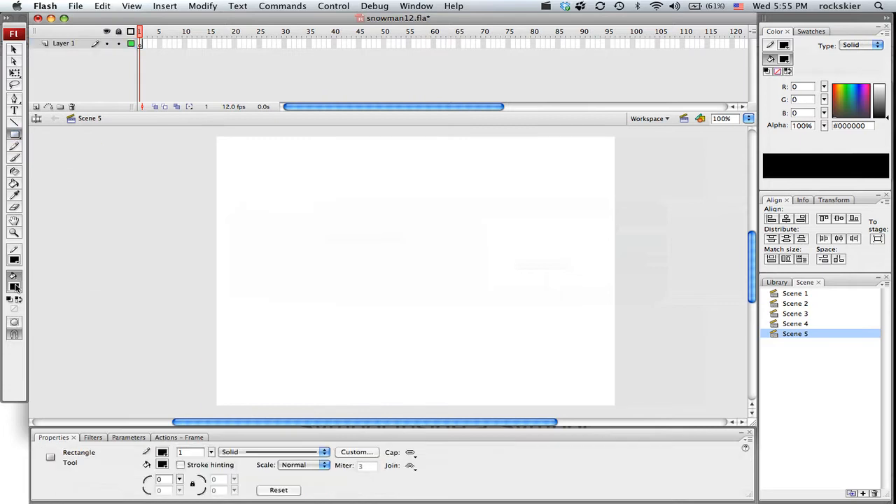
left_click(15, 287)
left_click(27, 358)
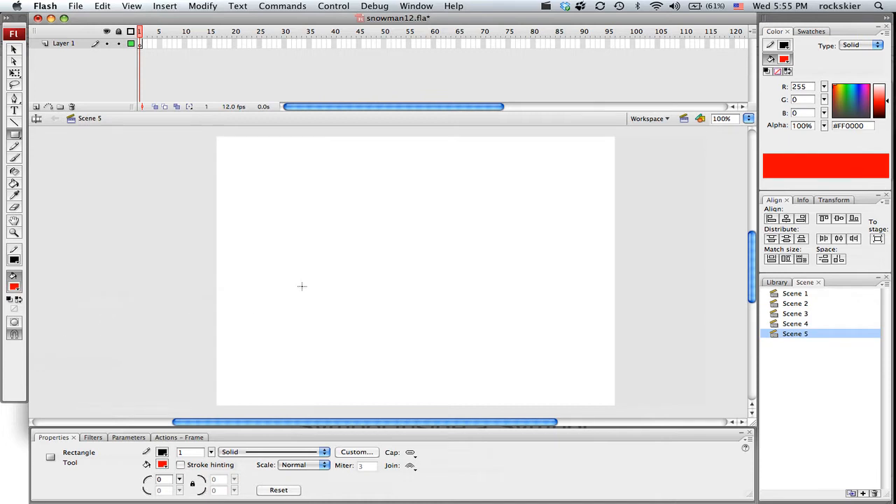
mouse_move(290, 273)
left_mouse_down()
mouse_move(476, 334)
mouse_move(502, 330)
left_mouse_up()
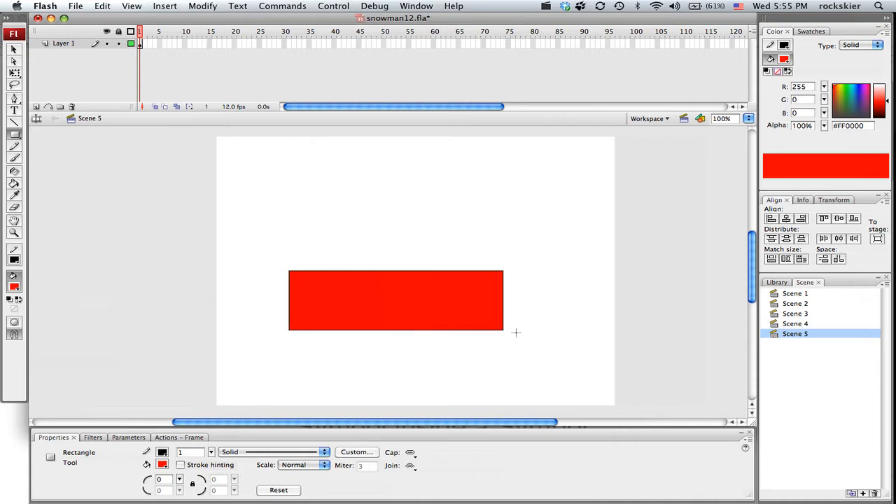
Cut the rectangle's upper-right corner with a diagonal line and delete the cut-off fill and outline segments
left_click(16, 121)
left_click_drag(424, 265, 536, 322)
left_click(15, 51)
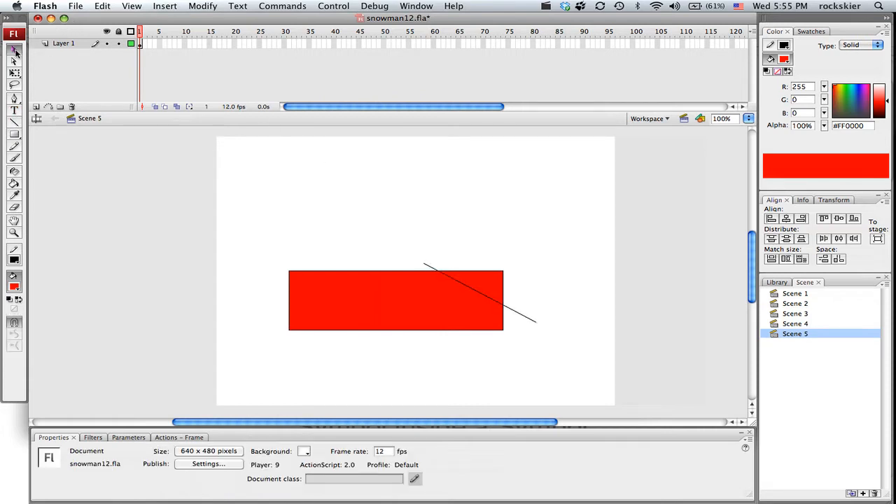
left_click(485, 291)
key("Delete")
left_click(487, 272)
key("Delete")
left_click(504, 298)
key("Delete")
Delete the leftover ends of the diagonal line that extend beyond the red shape
left_click(510, 309)
left_click(420, 265)
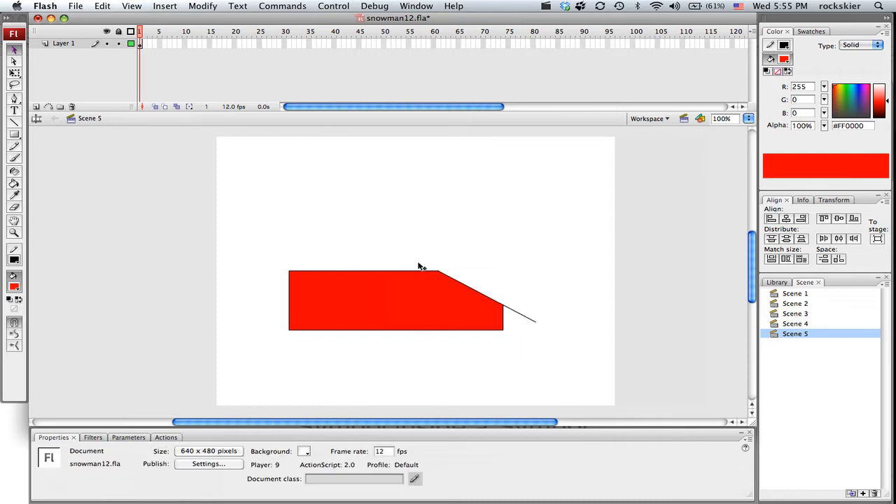
left_click(514, 313)
key("Delete")
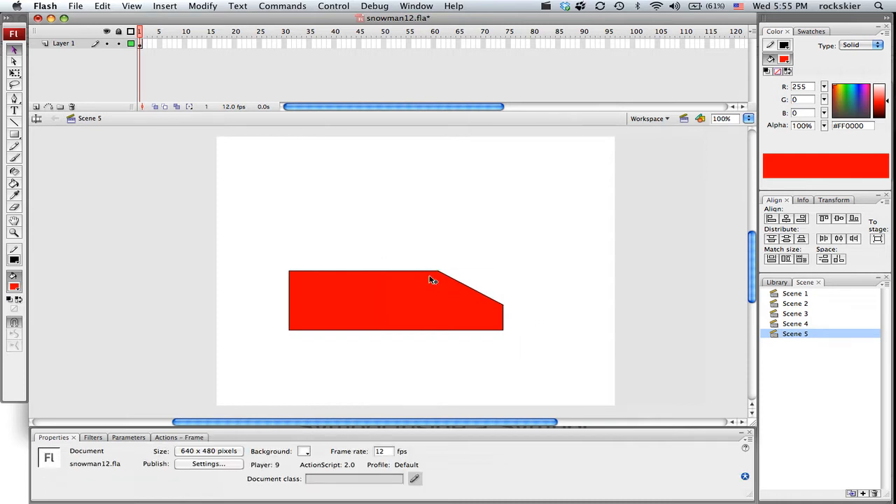
Convert the whole red shape with its outline to a Graphic symbol named "car"
left_click_drag(250, 251, 549, 374)
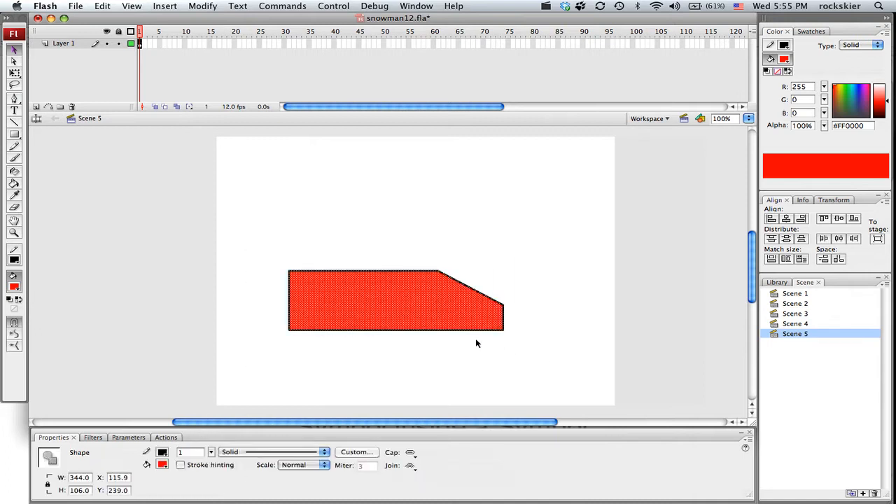
right_click(387, 304)
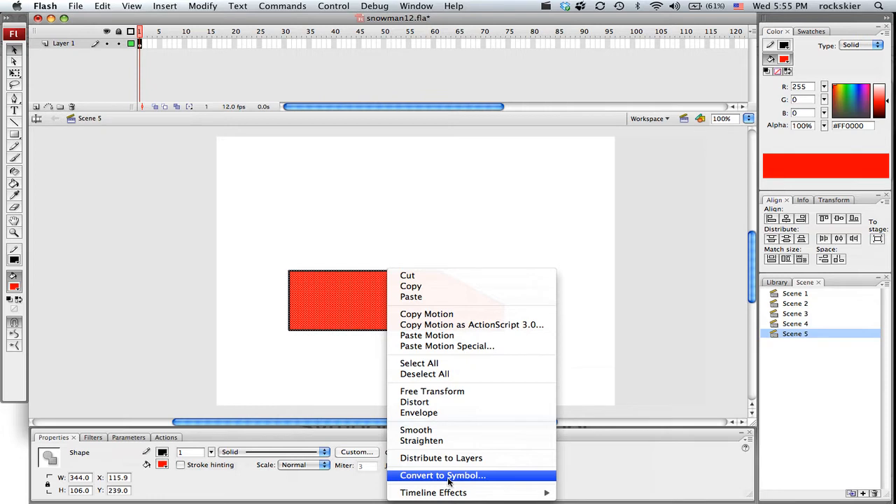
left_click(442, 475)
type("car")
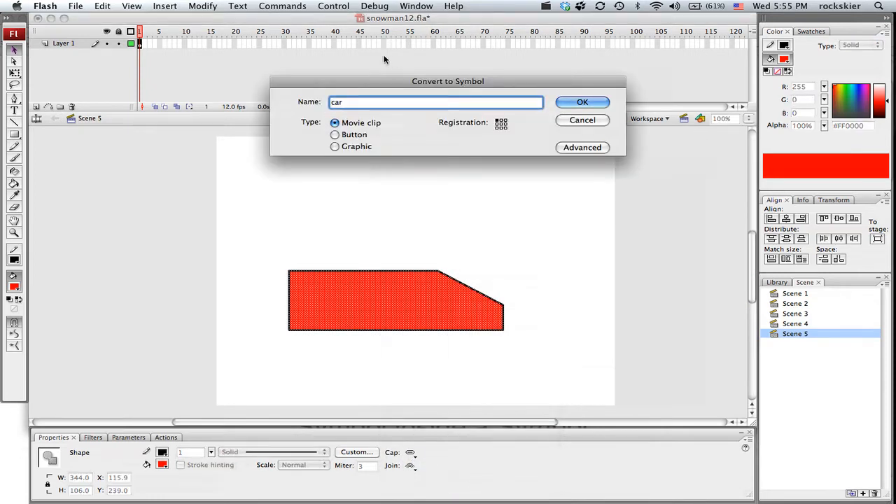
left_click(334, 147)
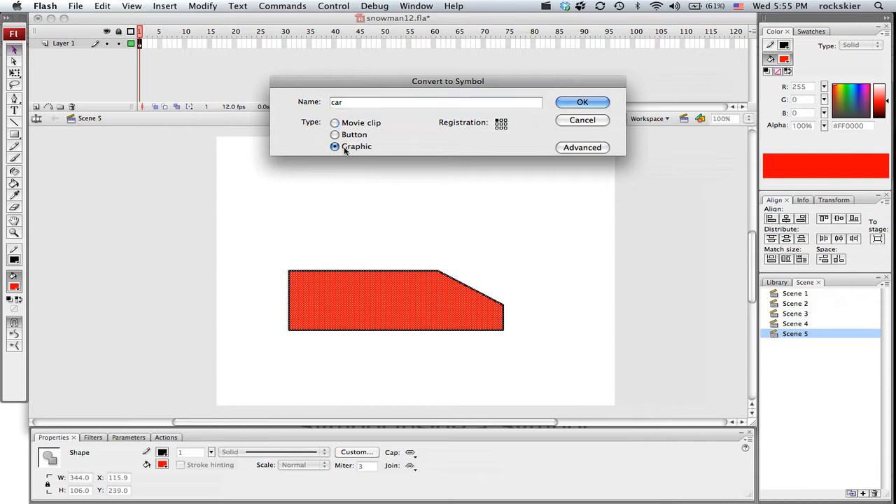
left_click(578, 102)
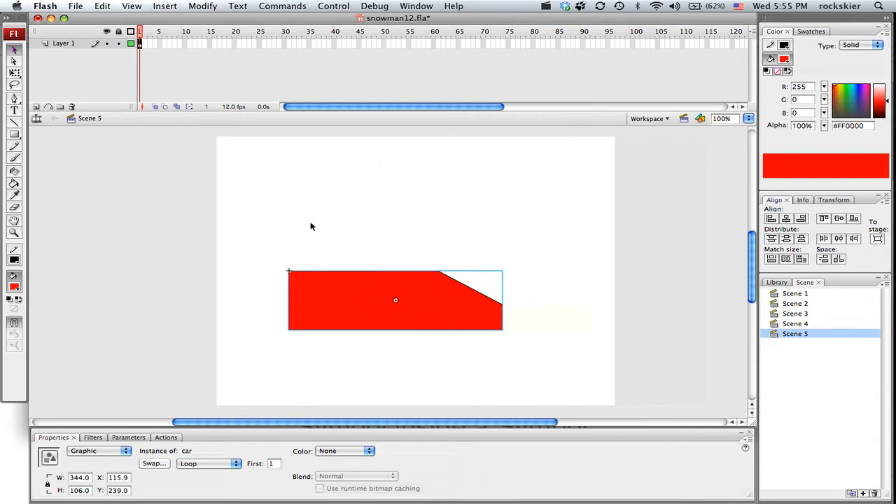
Place the car partly off the stage's left edge in frame 1 and past its right edge in a new keyframe at frame 37
left_click_drag(430, 300, 205, 301)
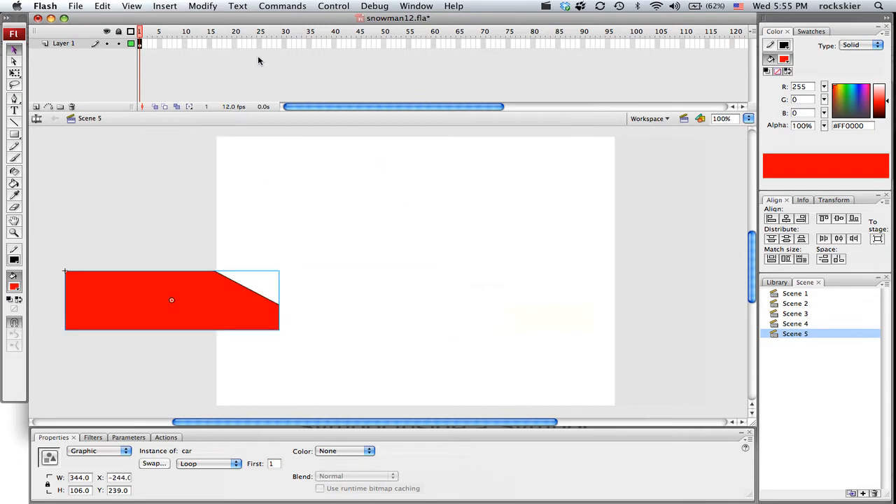
right_click(319, 45)
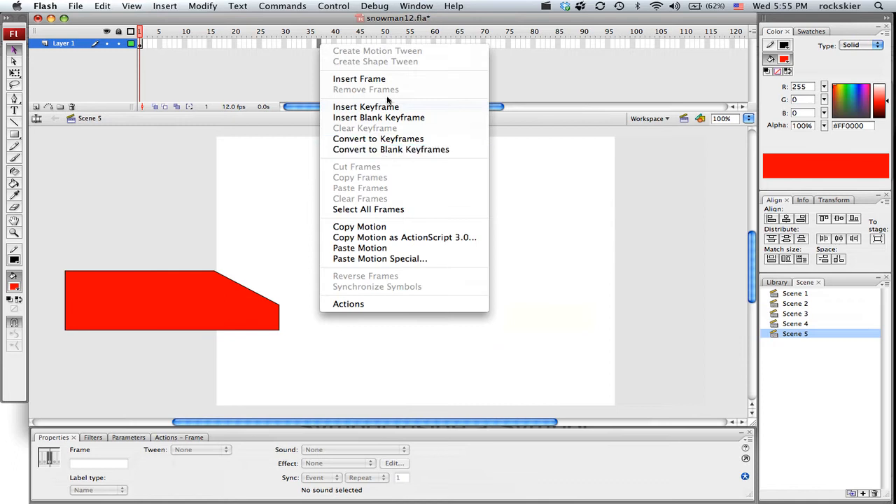
left_click(367, 107)
left_click_drag(131, 308, 603, 323)
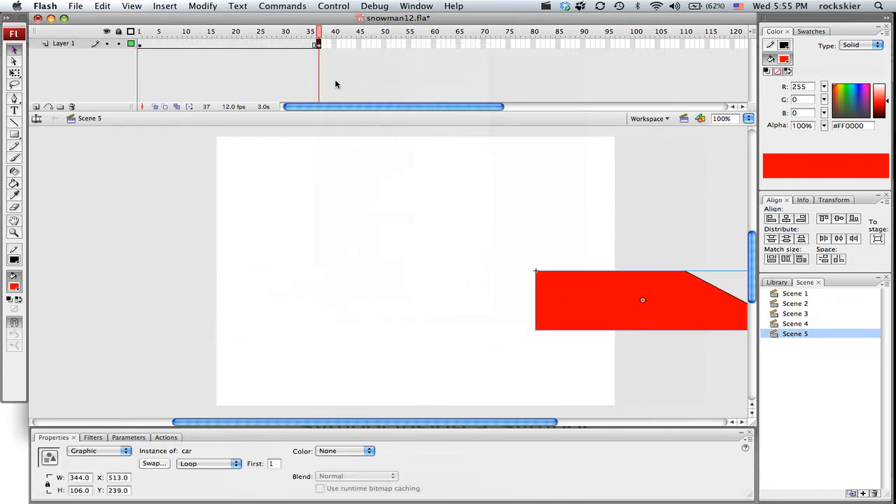
Create a motion tween between the car's keyframes at frames 1 and 37 and scrub through it to preview the movement
right_click(295, 45)
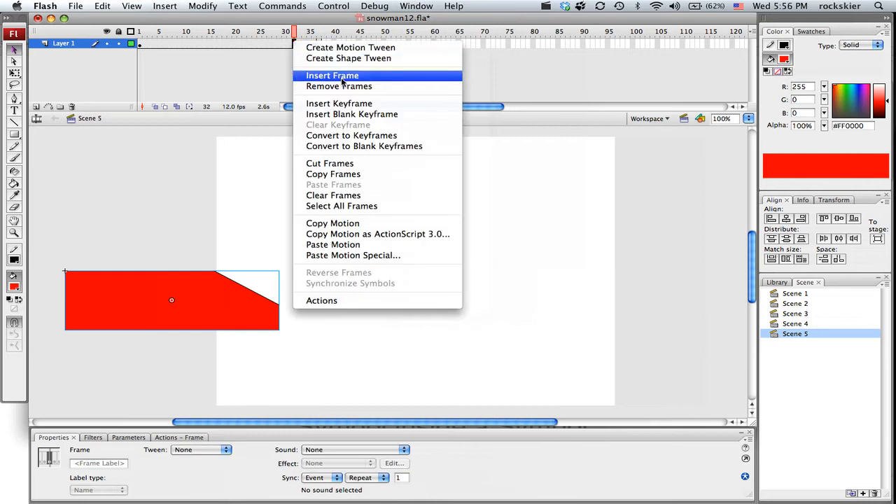
left_click(340, 49)
left_click_drag(299, 33, 340, 40)
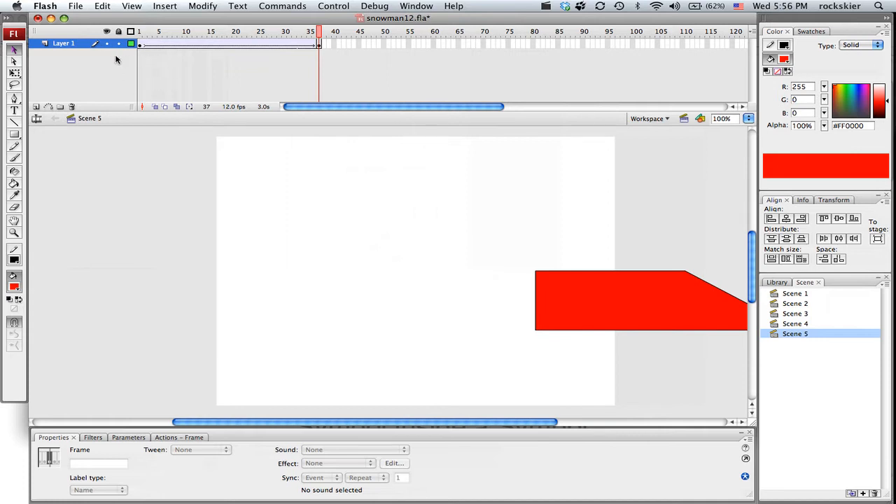
left_click_drag(169, 35, 145, 39)
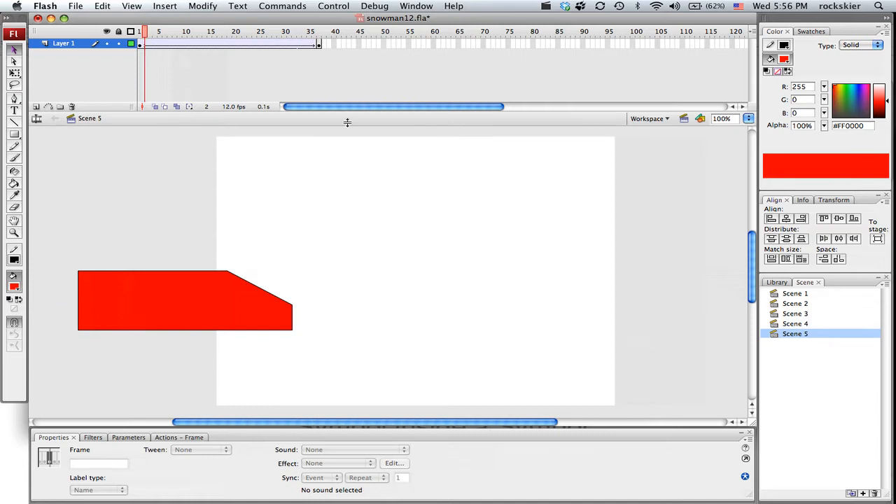
Open the car symbol to view its own timeline and return to Scene 5, going in and out twice
left_click(141, 46)
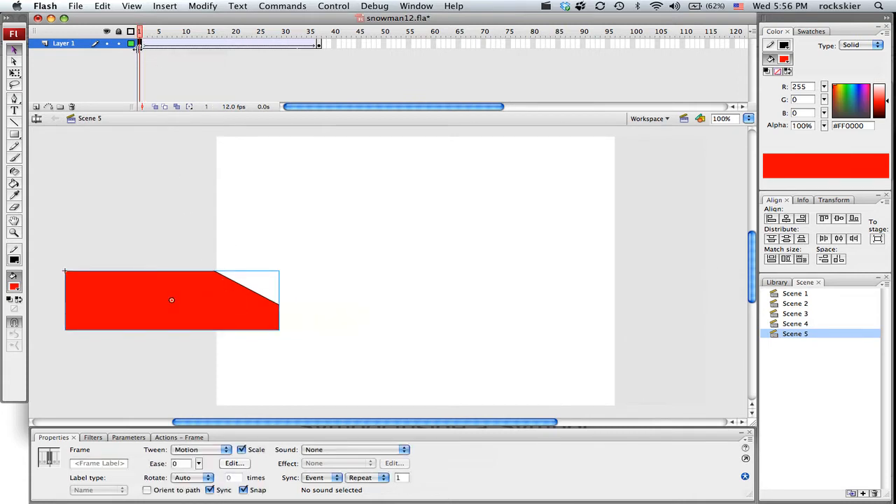
double_click(210, 299)
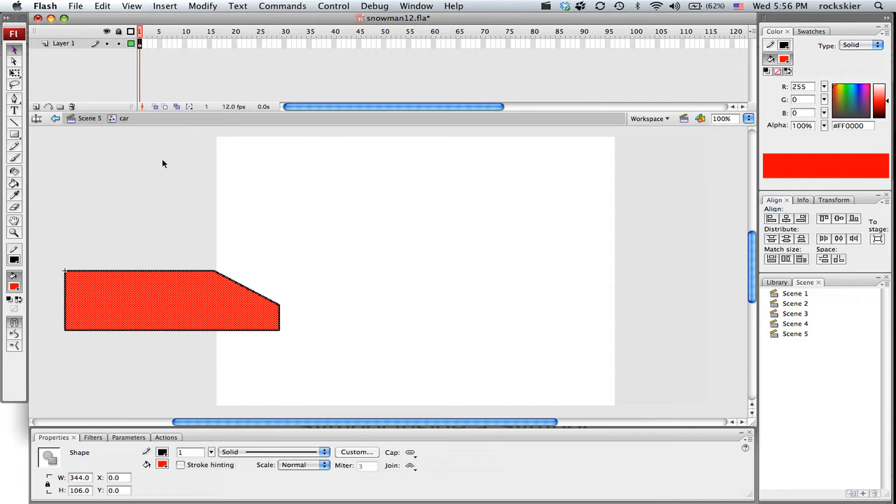
left_click(93, 120)
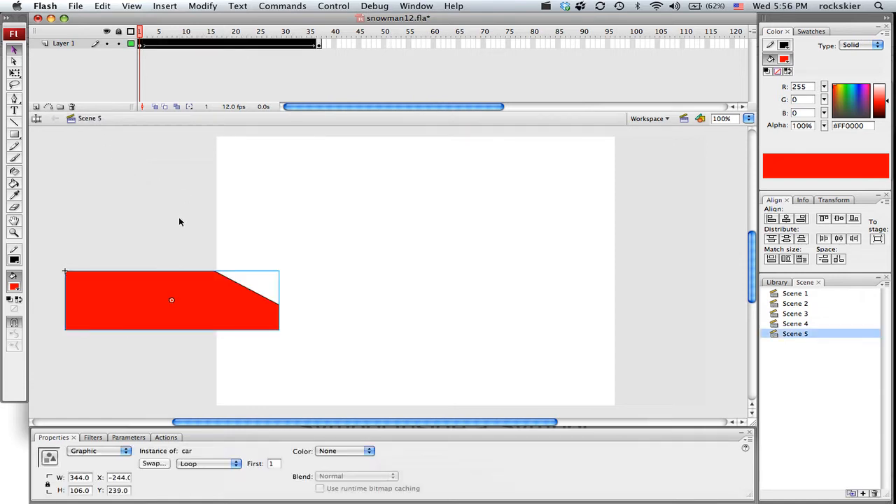
double_click(83, 299)
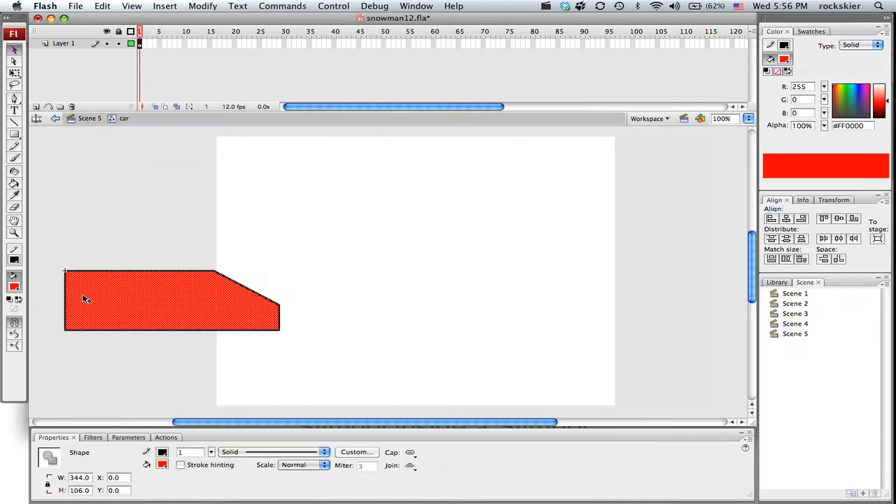
double_click(145, 181)
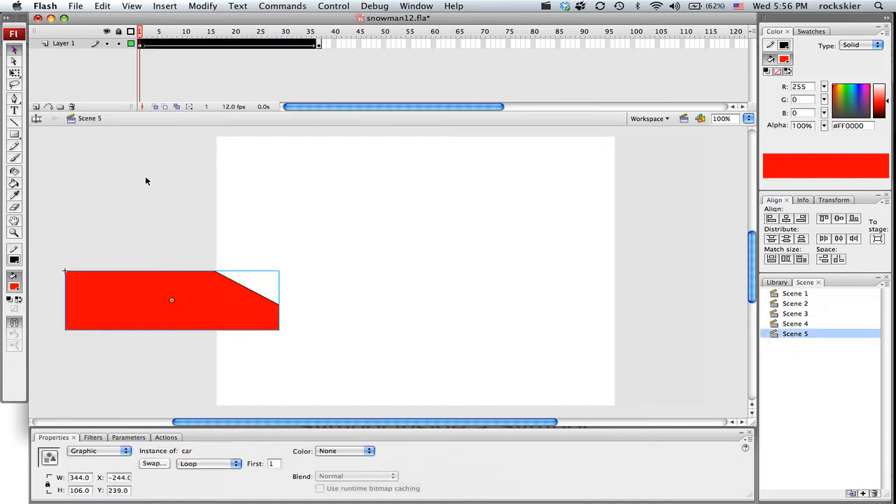
Open the car symbol for editing and rename its Layer 1 as "body"
double_click(96, 304)
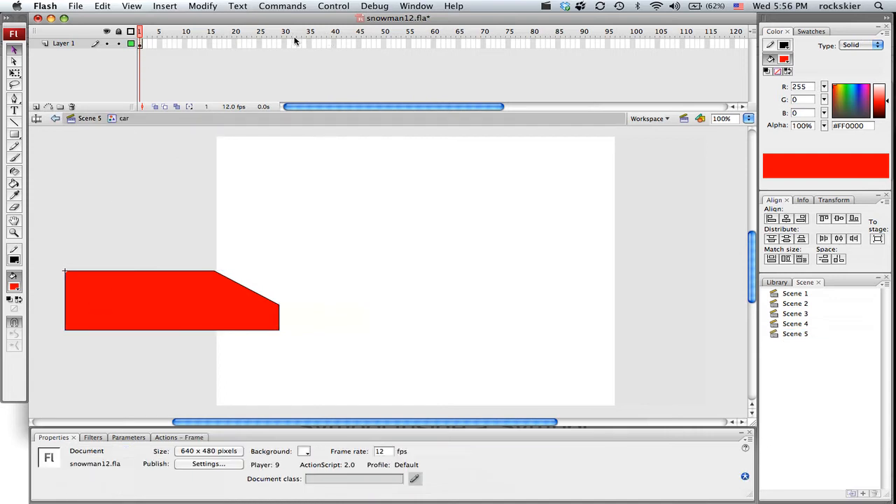
left_click(68, 46)
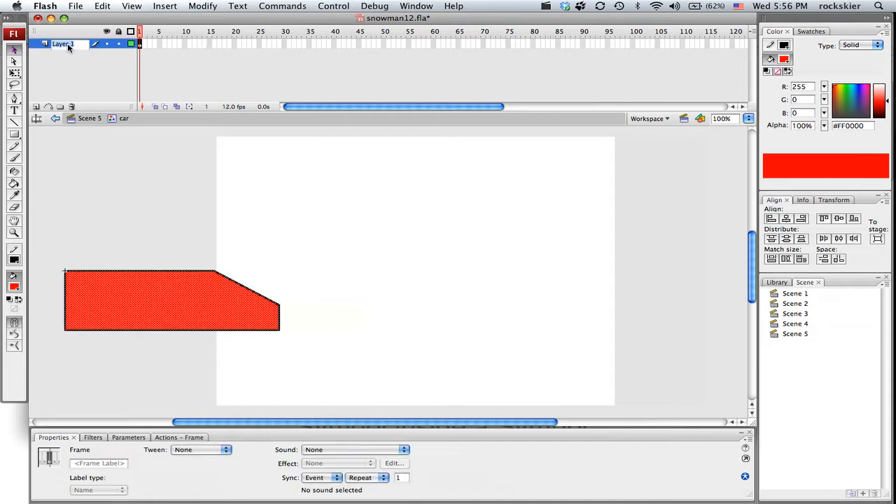
type("boa")
left_click(101, 59)
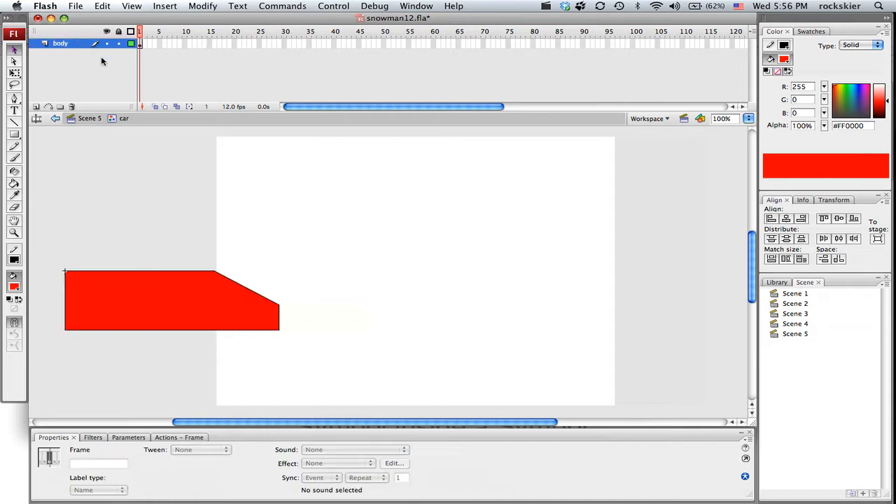
Add a new layer above body inside the car symbol and name it "wheel1"
left_click(36, 106)
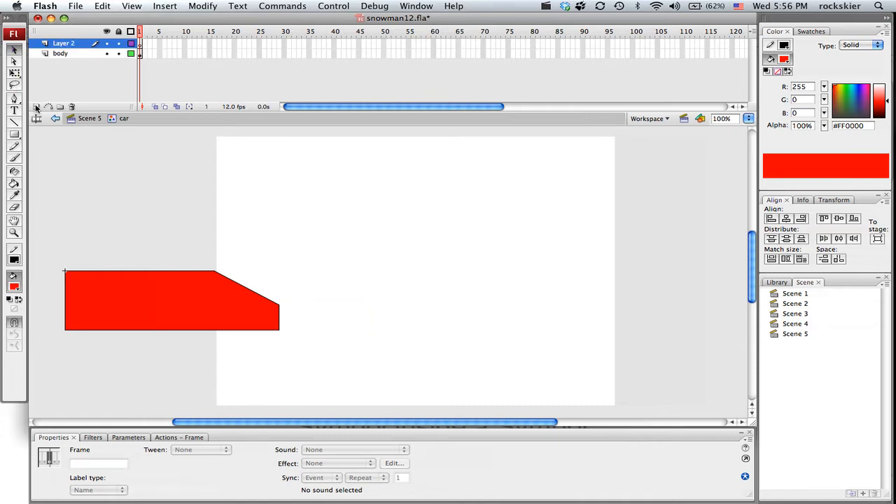
double_click(60, 45)
type("wheel")
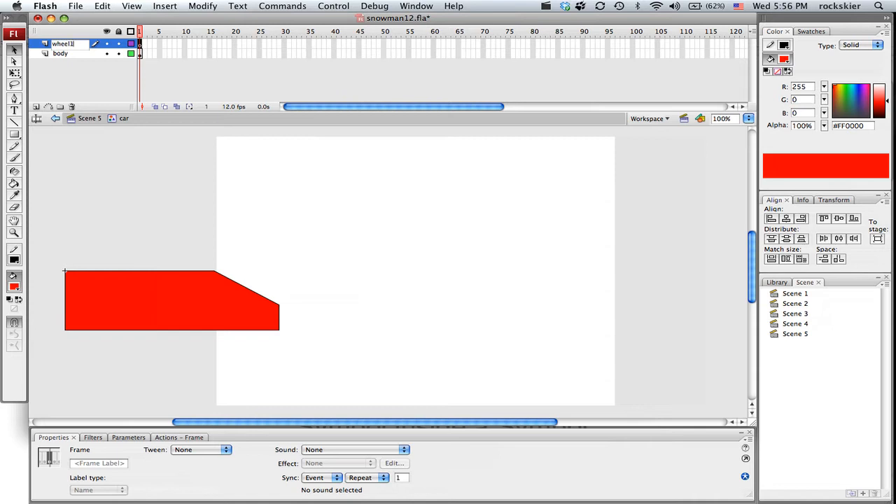
type("1")
key("Return")
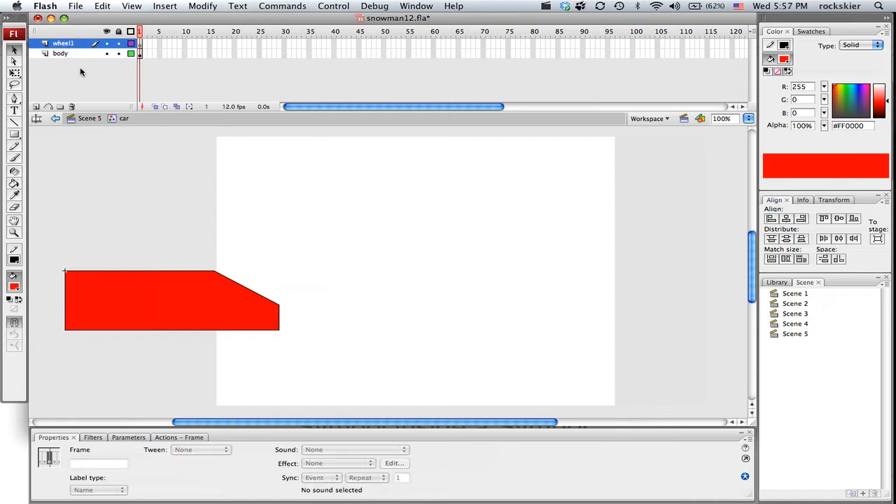
Draw a dark grey (#666666) wheel circle with a black outline on the wheel1 layer, below the rear of the car
left_click(141, 45)
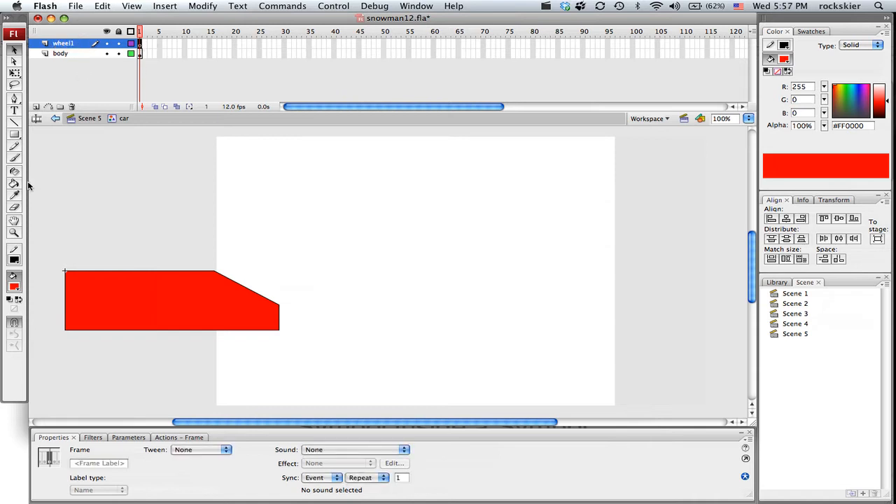
left_click(14, 134)
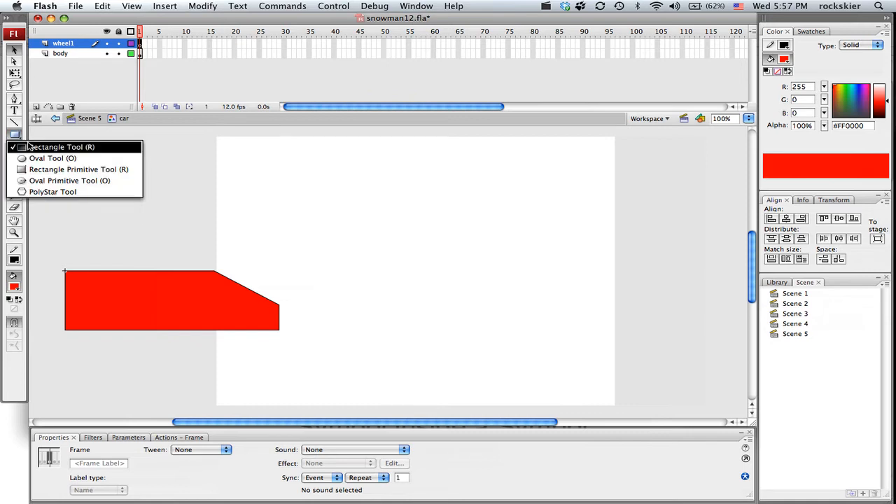
left_click(34, 159)
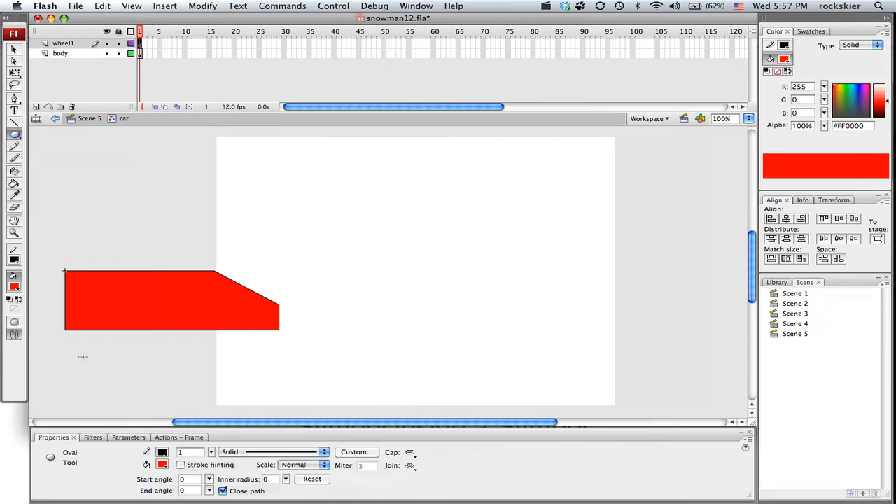
left_click(14, 287)
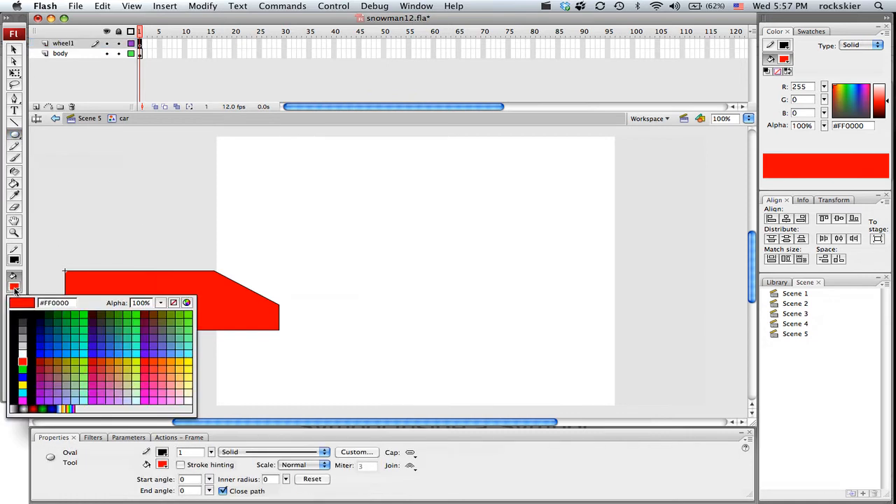
left_click(22, 334)
left_click_drag(80, 348, 134, 394)
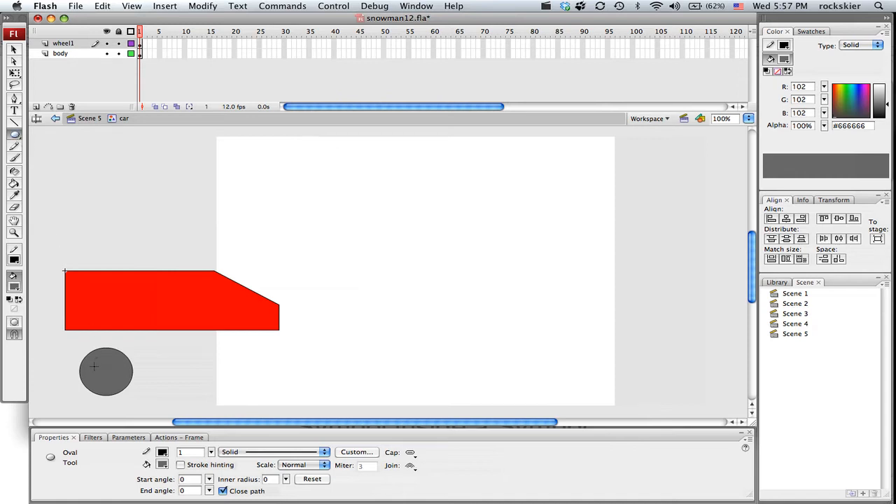
Draw a smaller grey circle inside the wheel and fill the outer ring with black (#000000) as the tyre
left_click_drag(91, 362, 118, 373)
left_click(16, 286)
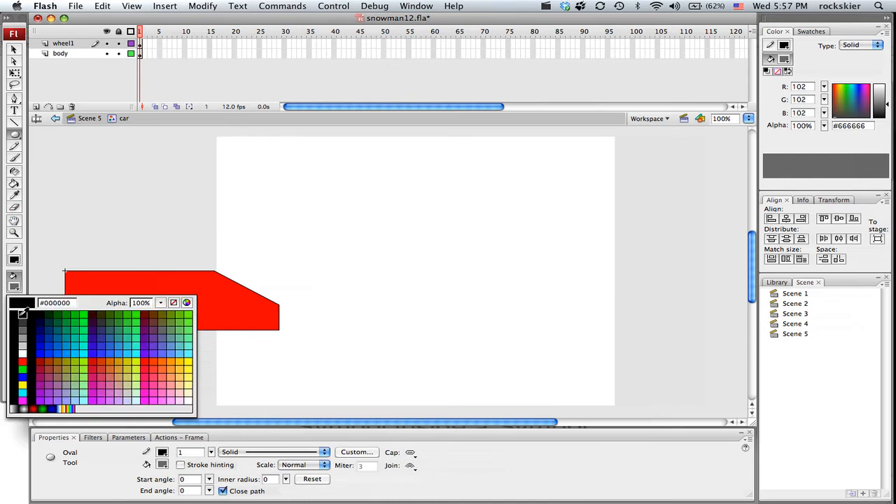
left_click(13, 314)
left_click(14, 184)
left_click(119, 366)
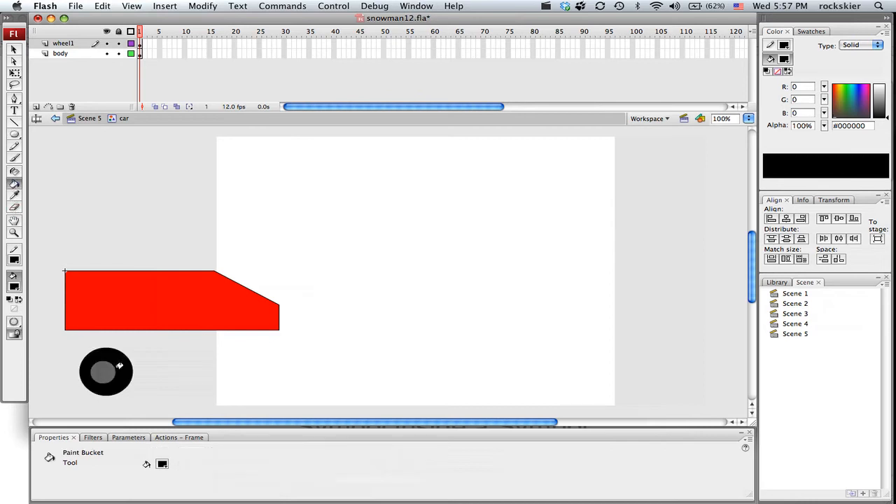
Draw four small black ovals as lug nuts around the edge of the wheel's grey hub
left_click_drag(70, 333, 168, 381)
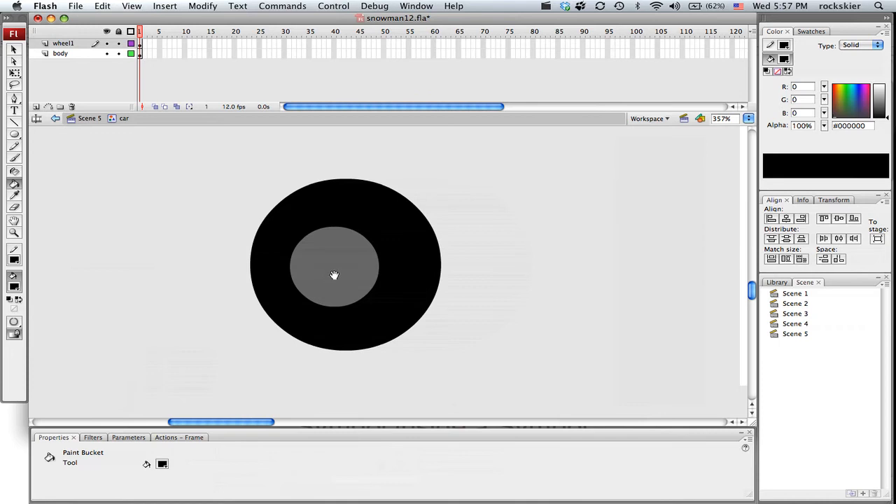
left_click_drag(324, 292, 266, 317)
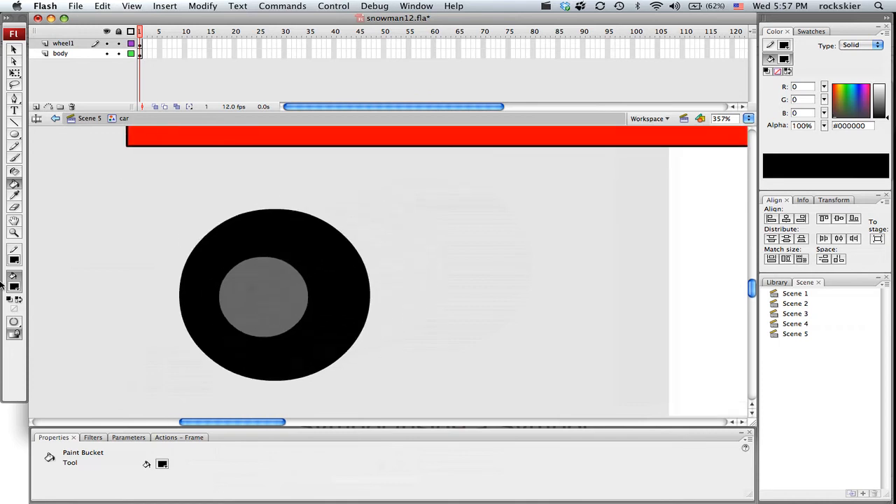
left_click(13, 135)
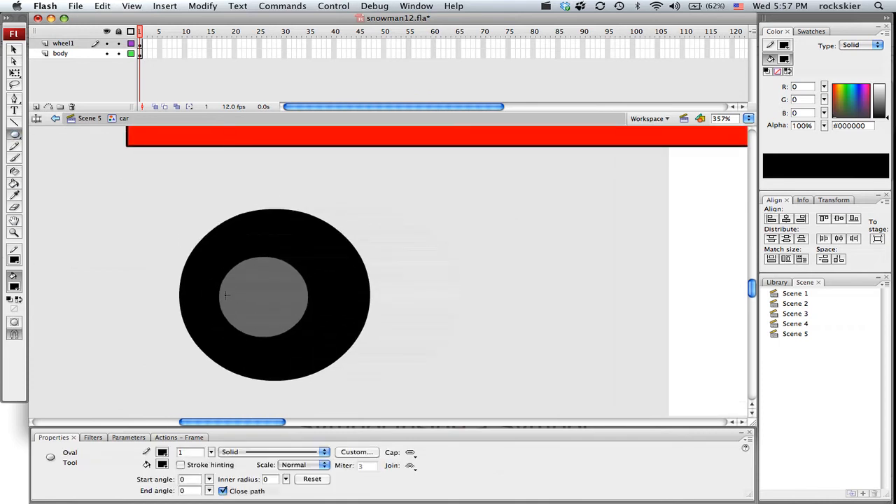
left_click_drag(231, 301, 224, 292)
left_click_drag(266, 268, 268, 270)
left_click_drag(295, 303, 296, 303)
left_click_drag(261, 330, 262, 331)
Convert the entire wheel drawing into a graphic symbol named "wheel" and place it over the rear lower edge of the car body
left_click(14, 50)
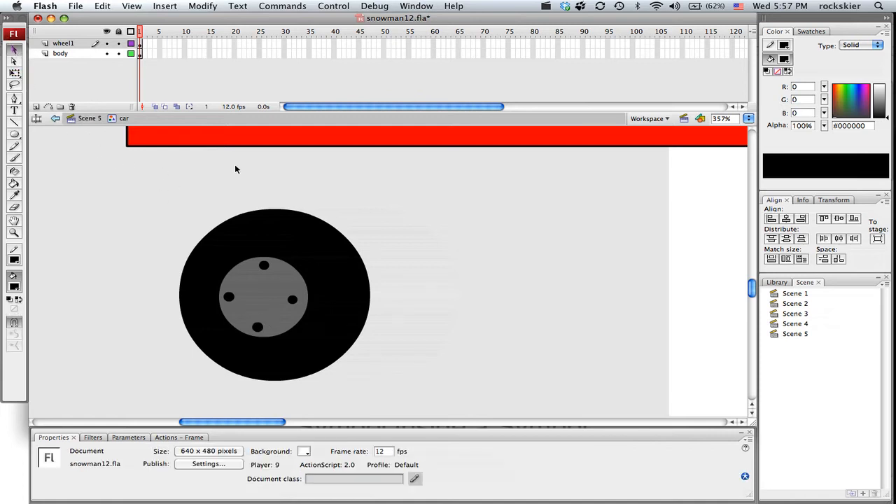
left_click(86, 45)
left_click_drag(133, 190, 442, 395)
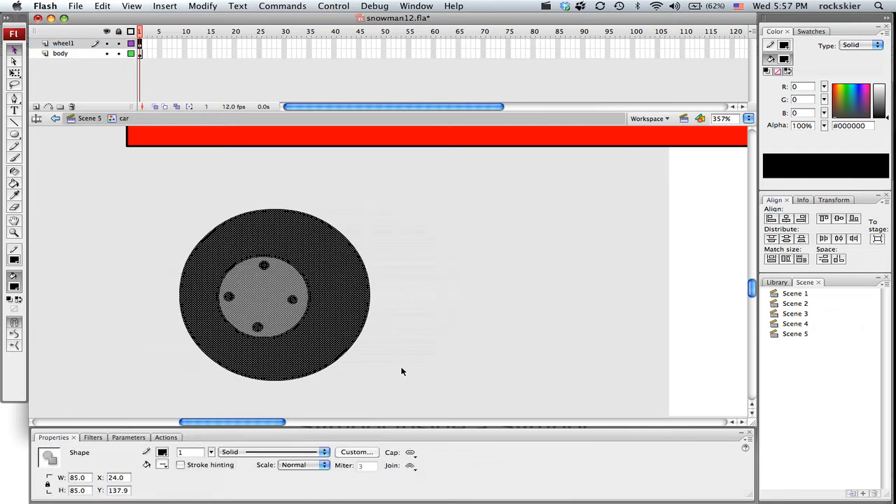
right_click(333, 296)
mouse_move(416, 493)
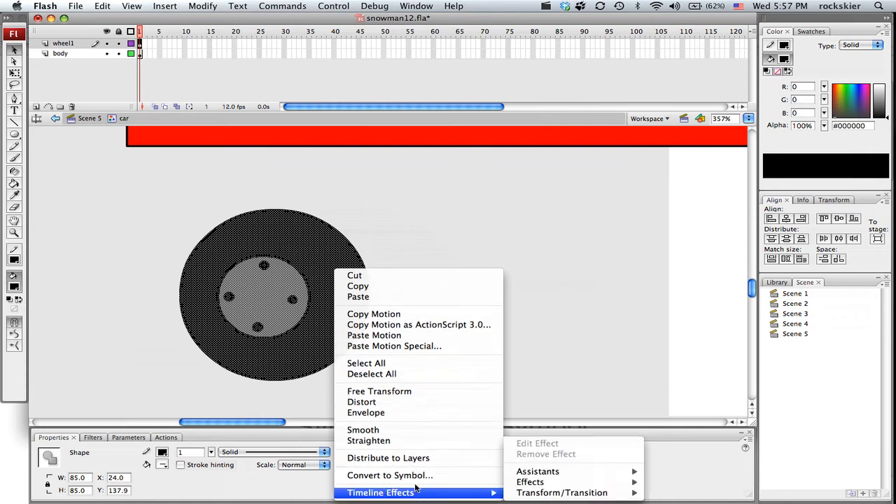
left_click(390, 475)
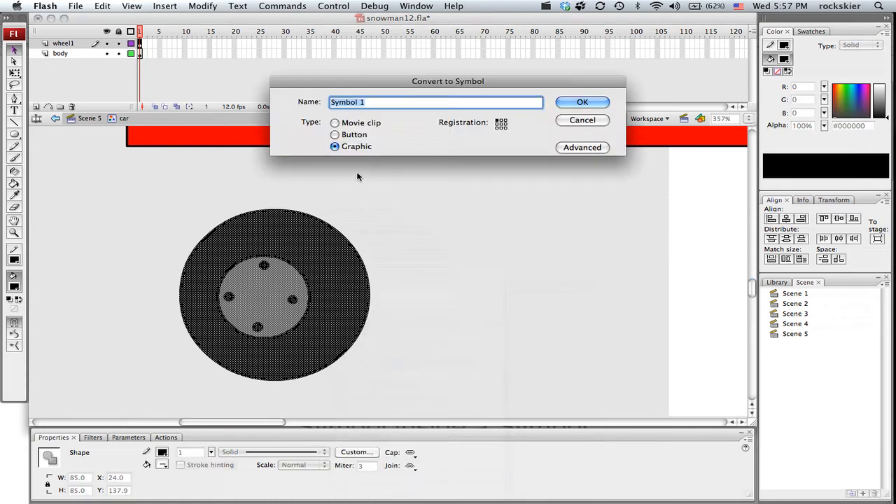
type("wheel")
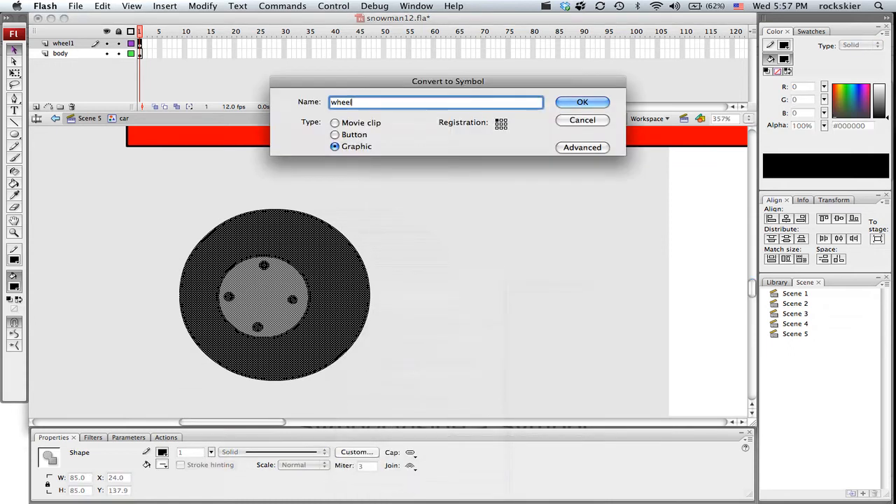
key("Return")
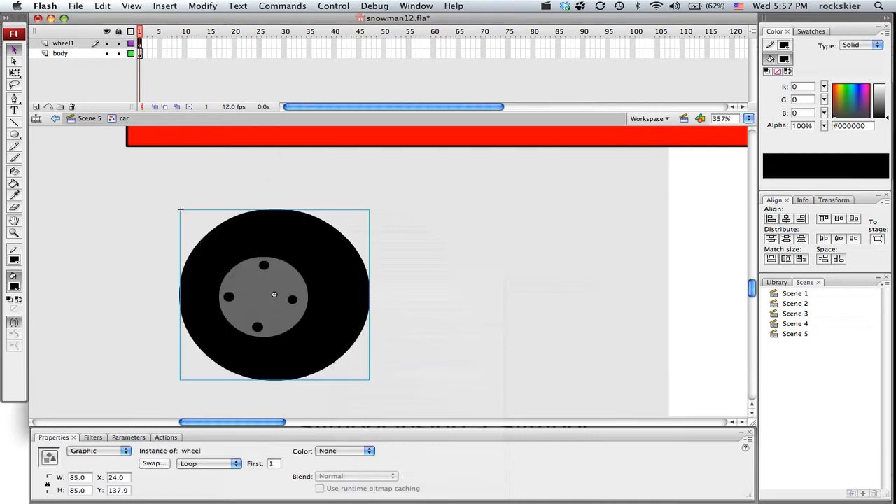
left_click(328, 218, "alt+super")
left_click_drag(399, 310, 401, 242)
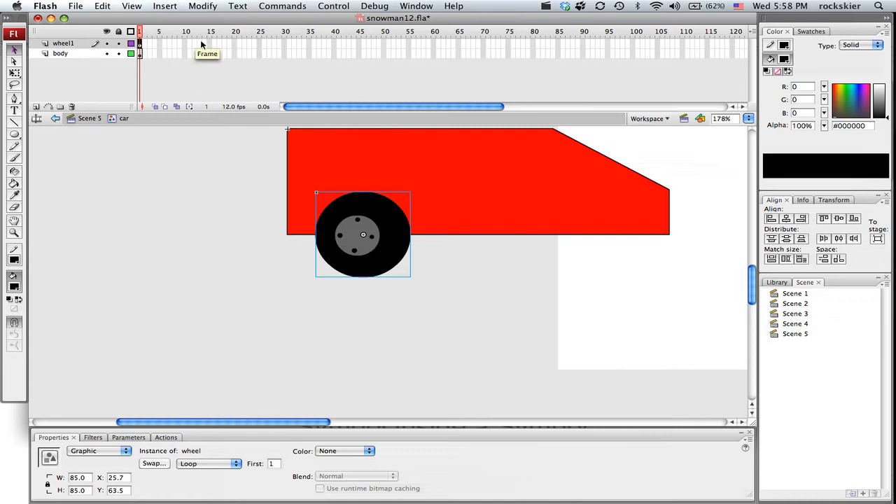
Insert a keyframe at frame 15 of the wheel1 layer and extend the body layer to frame 15
left_click(236, 43)
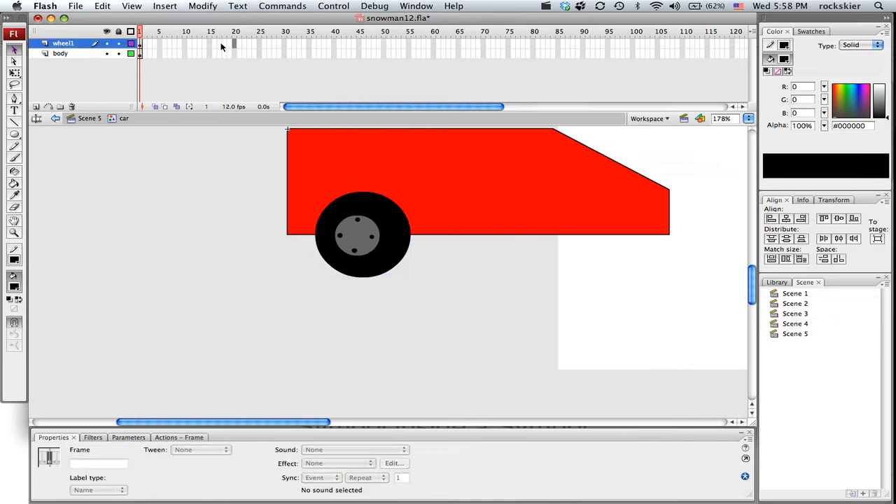
left_click(210, 43)
right_click(210, 43)
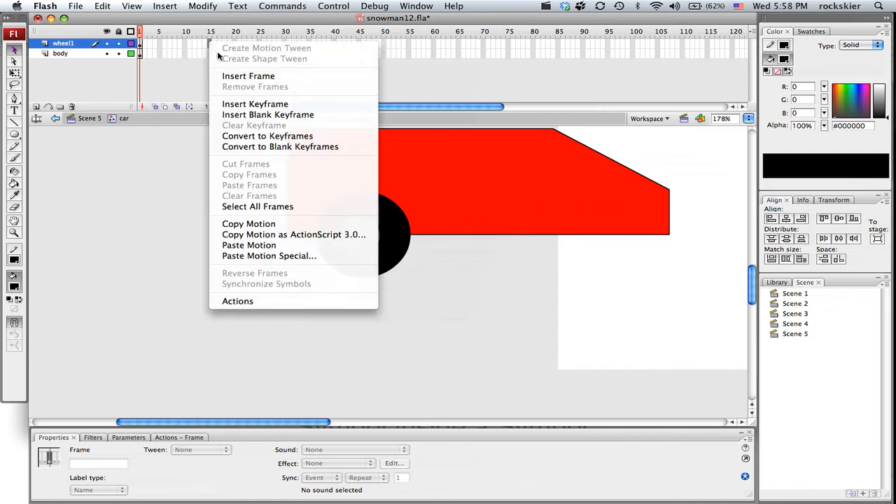
left_click(248, 103)
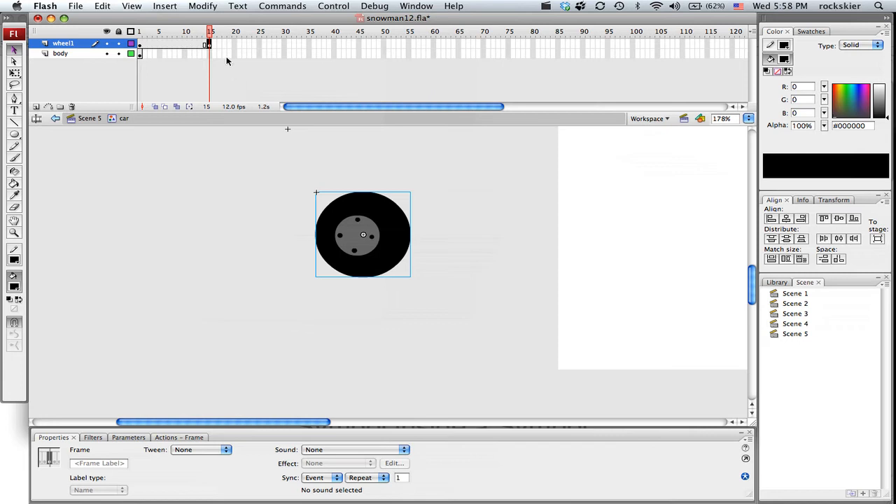
right_click(209, 53)
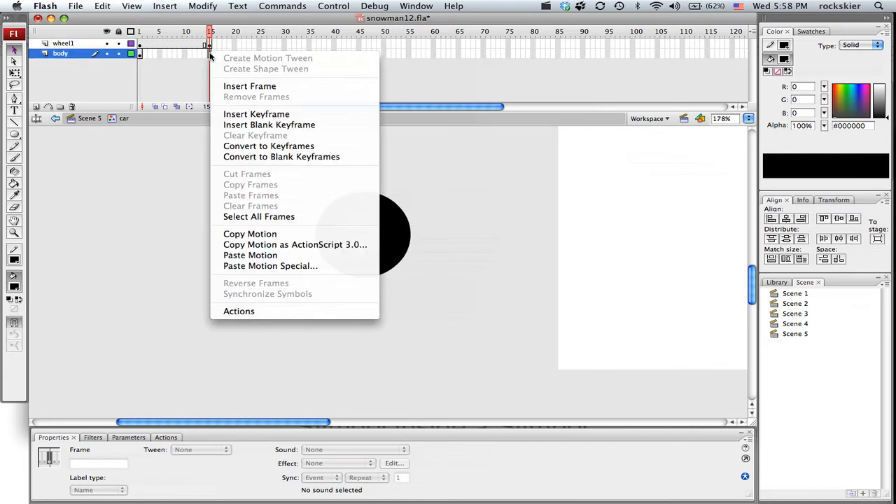
left_click(247, 86)
Create a motion tween between the wheel1 keyframes and set its rotation to CW
left_click_drag(211, 33, 149, 34)
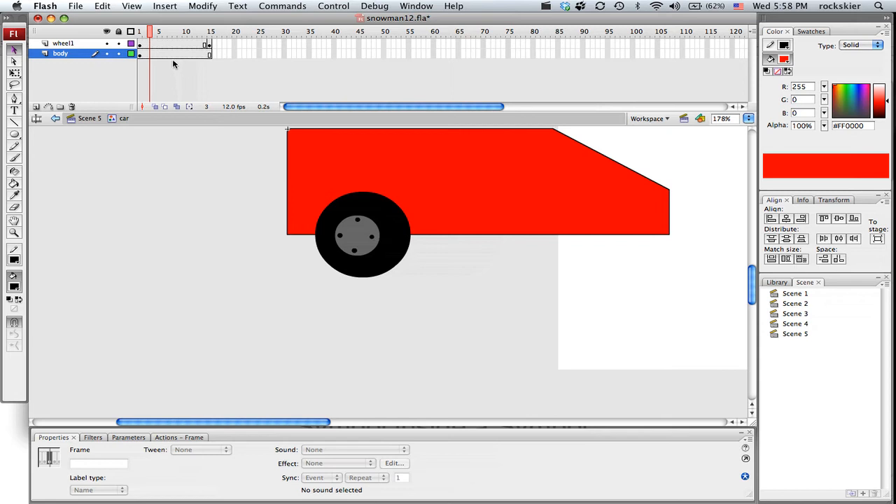
left_click(163, 45)
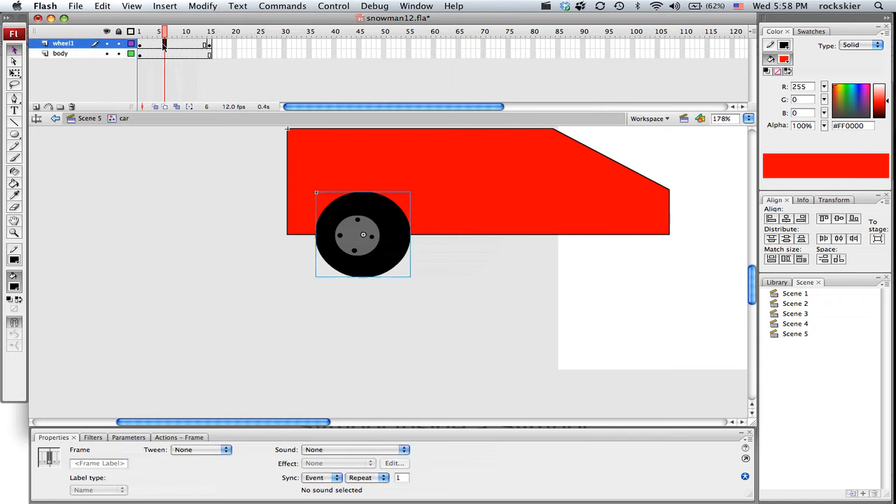
right_click(163, 45)
left_click(188, 51)
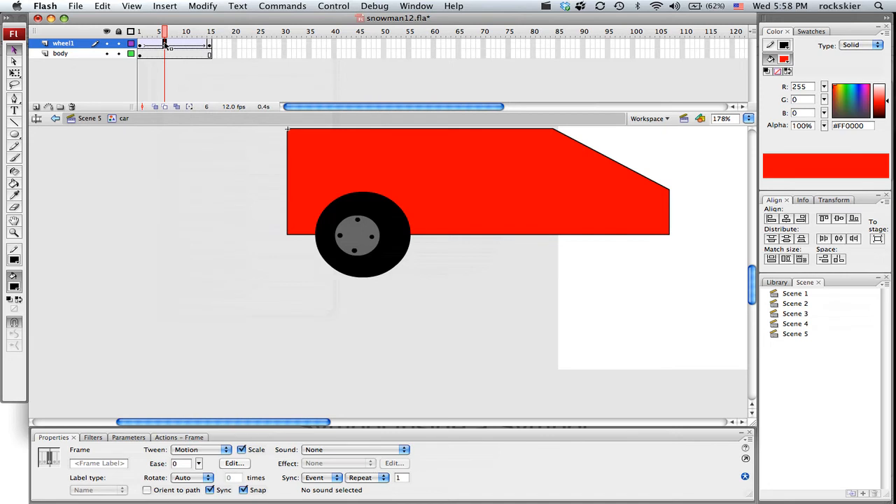
left_click(143, 45)
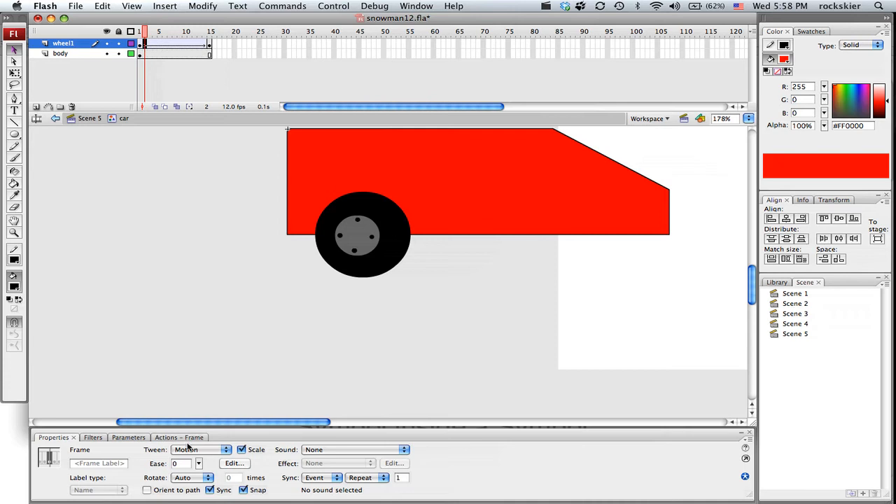
left_click(189, 479)
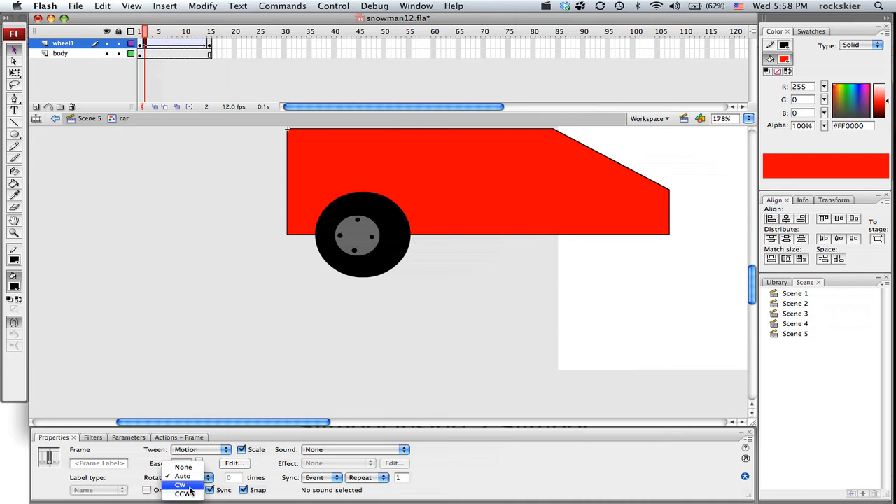
left_click(188, 485)
Play and scrub the car symbol's timeline from frame 1 to 15 to check the wheel's rotation
left_click_drag(142, 34, 210, 32)
key("Return")
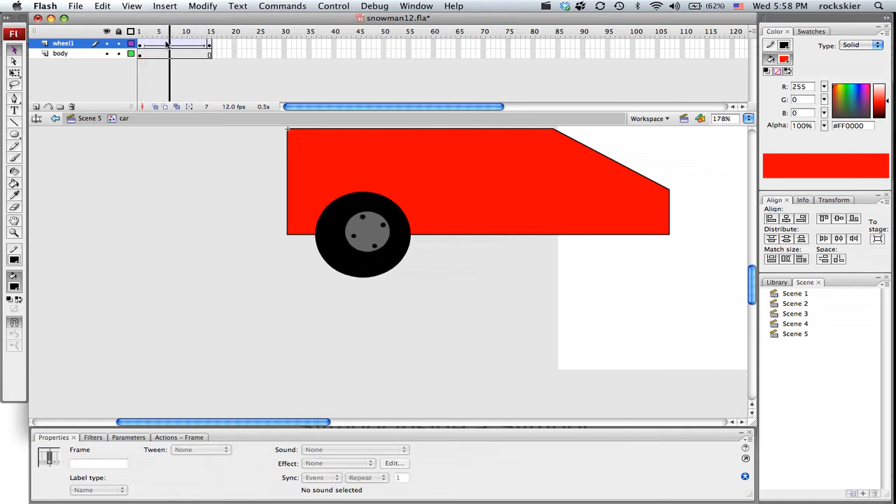
left_click(142, 43)
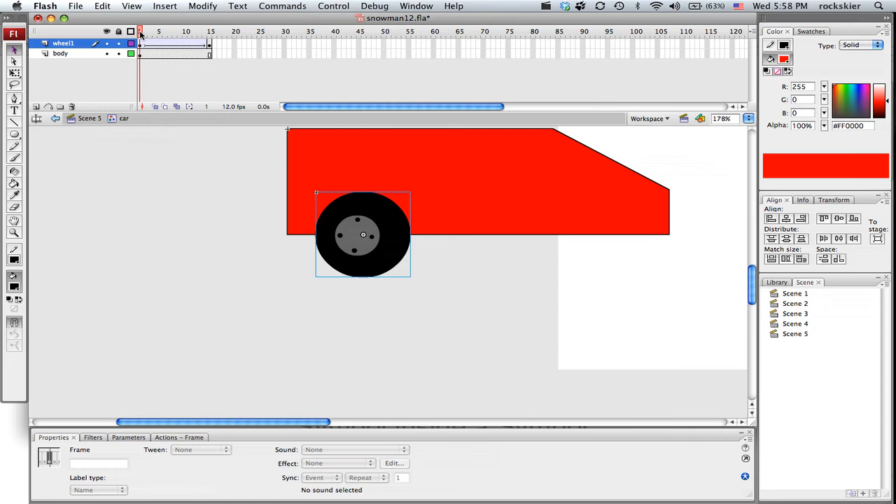
left_click_drag(140, 33, 210, 33)
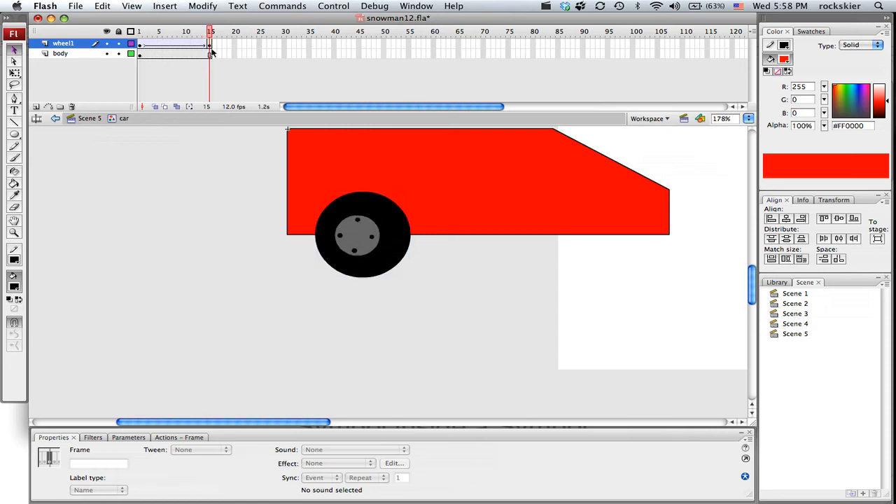
left_click_drag(141, 32, 239, 39)
left_click_drag(138, 33, 210, 35)
scroll(344, 202, "up", 3)
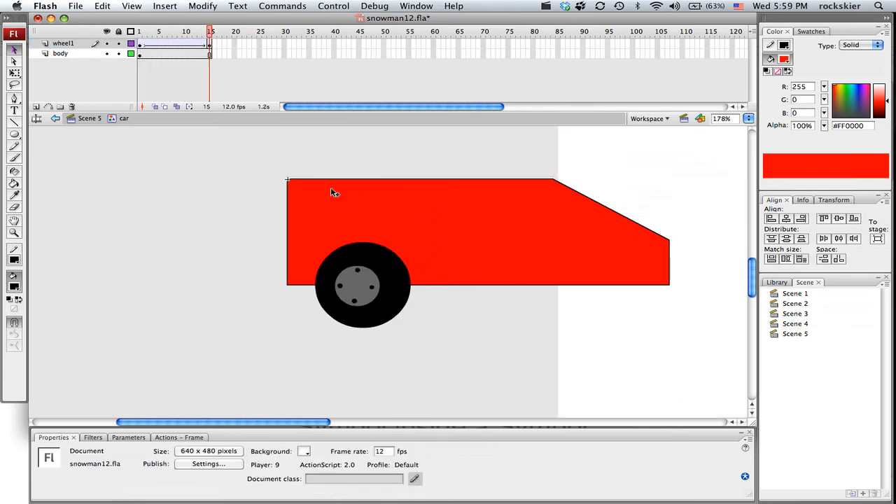
Return to Scene 5 and scrub through the car's drive across the stage up to frame 37
left_click(89, 119)
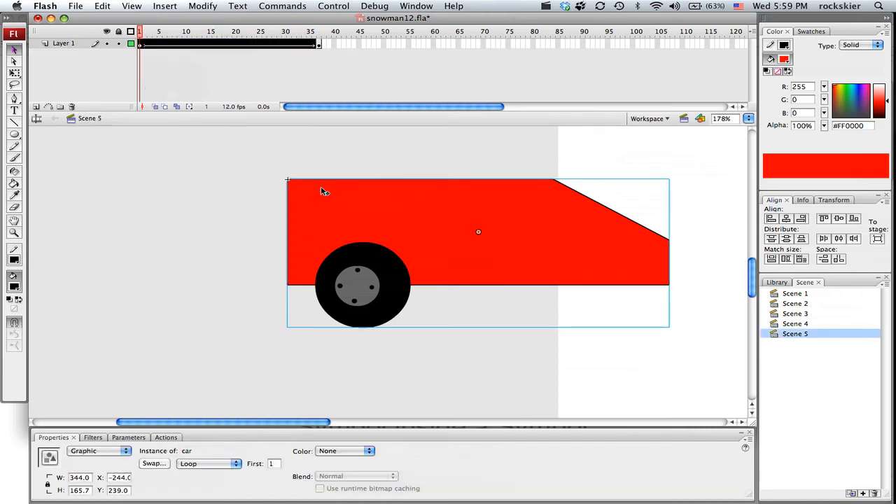
left_click(240, 196, "alt+super")
left_click_drag(523, 257, 343, 221)
left_click_drag(138, 33, 317, 44)
Save the file and test the scene to preview the moving car, closing the preview window when done
key("super+s")
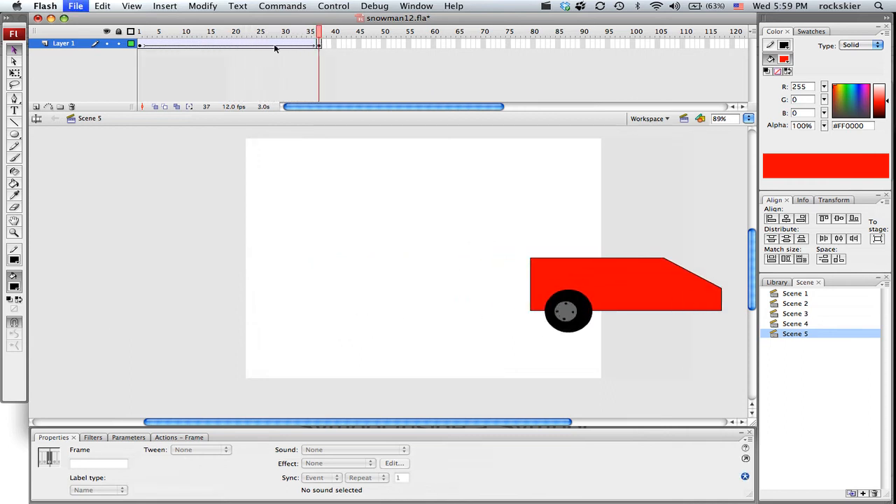
left_click(283, 6)
mouse_move(333, 6)
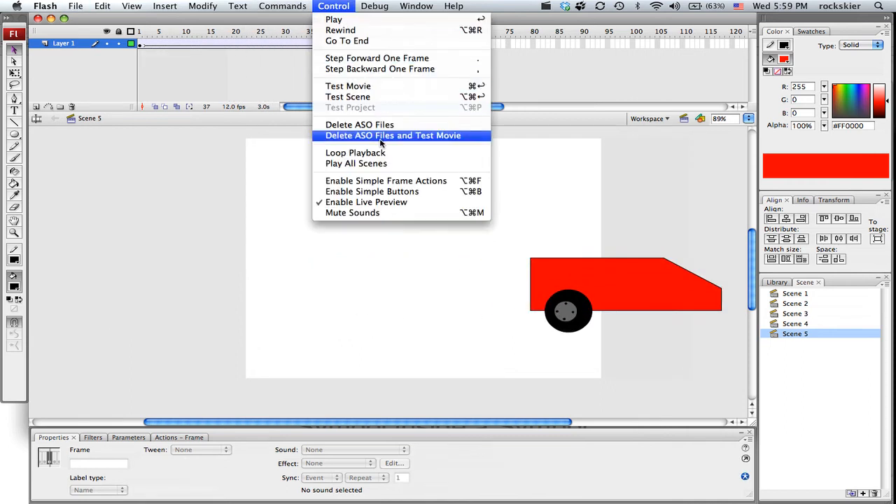
left_click(375, 96)
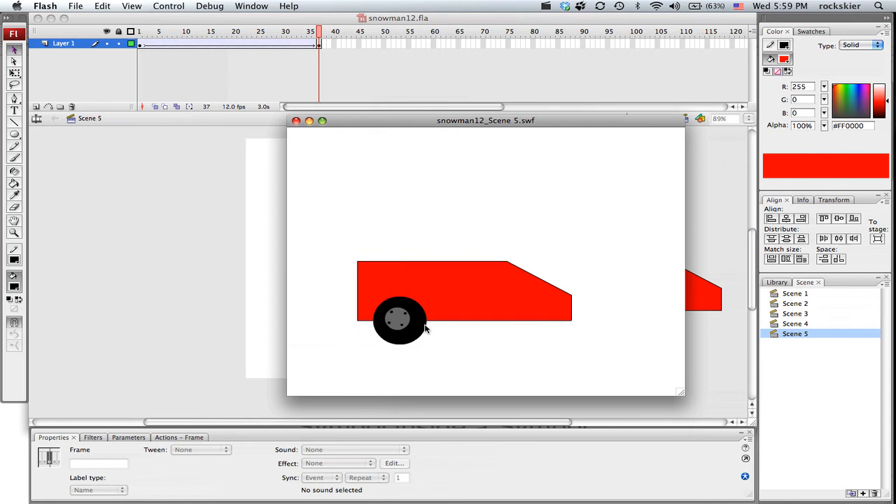
left_click(296, 121)
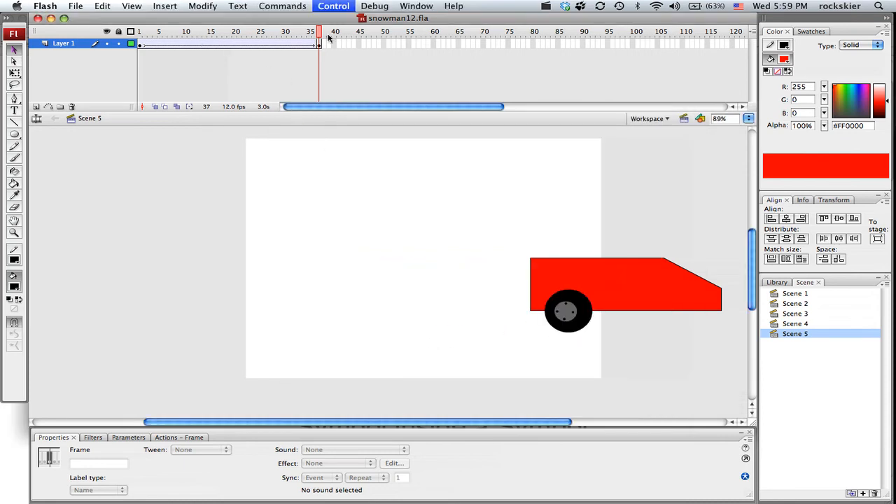
Reopen the car symbol at frame 1, add a new layer above wheel1, and lock the wheel1 and body layers
left_click(140, 44)
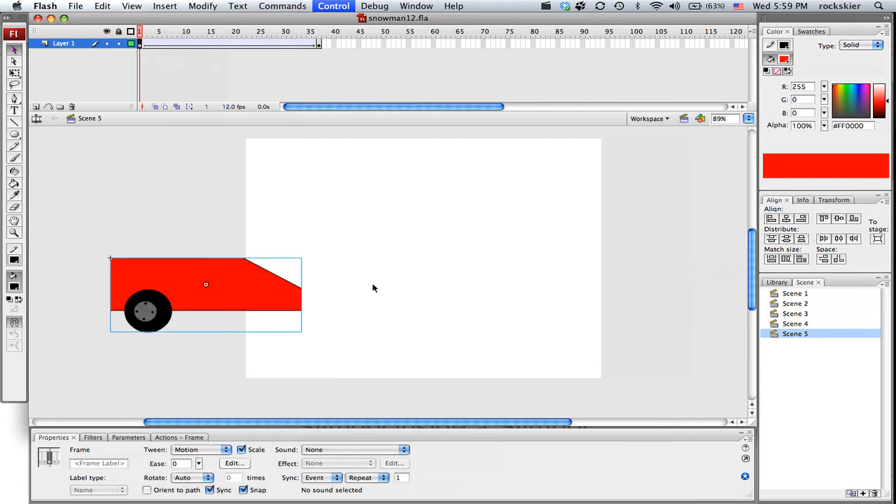
double_click(176, 281)
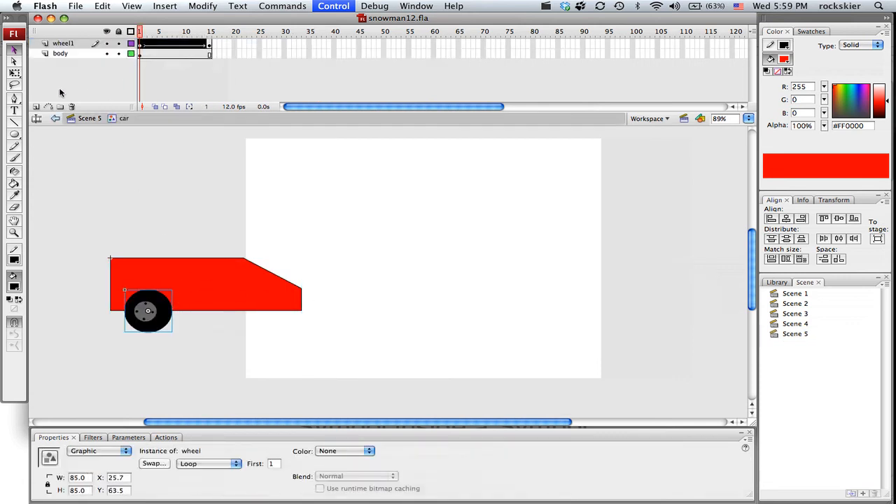
left_click(39, 107)
left_click_drag(117, 63, 118, 55)
Place an instance of the library's wheel symbol under the front of the car on the new top layer's frame 1
left_click(141, 46)
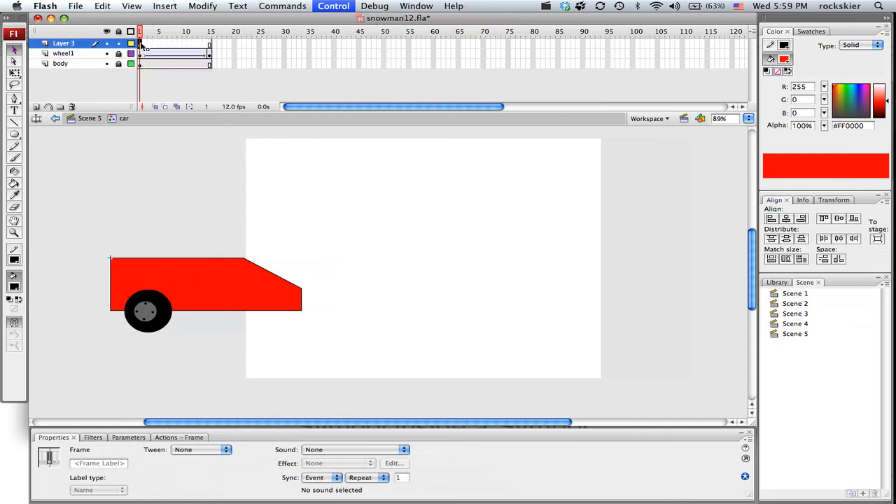
left_click(777, 283)
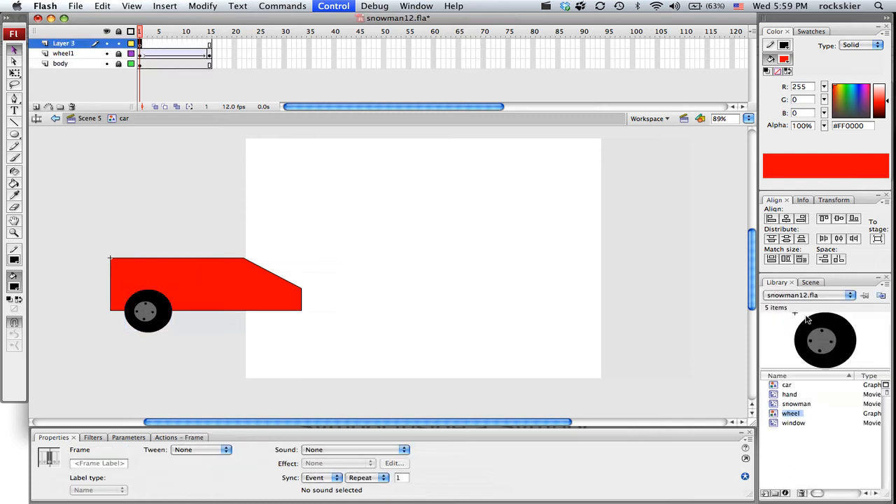
left_click_drag(785, 414, 281, 320)
Insert a keyframe for the front wheel at frame 15 of the top layer
left_click(208, 44)
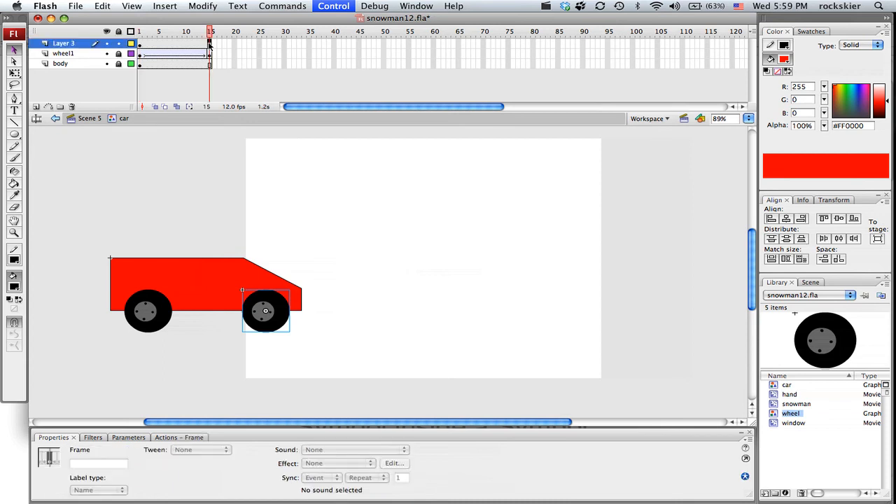
right_click(208, 43)
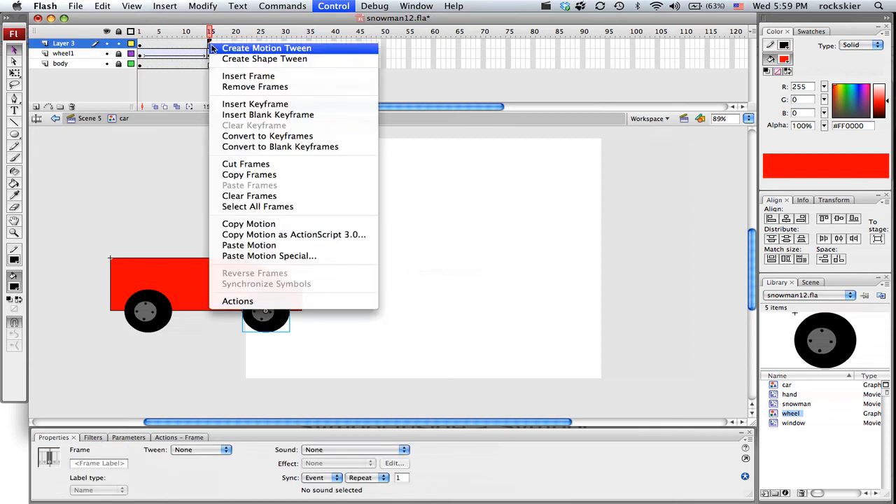
left_click(257, 105)
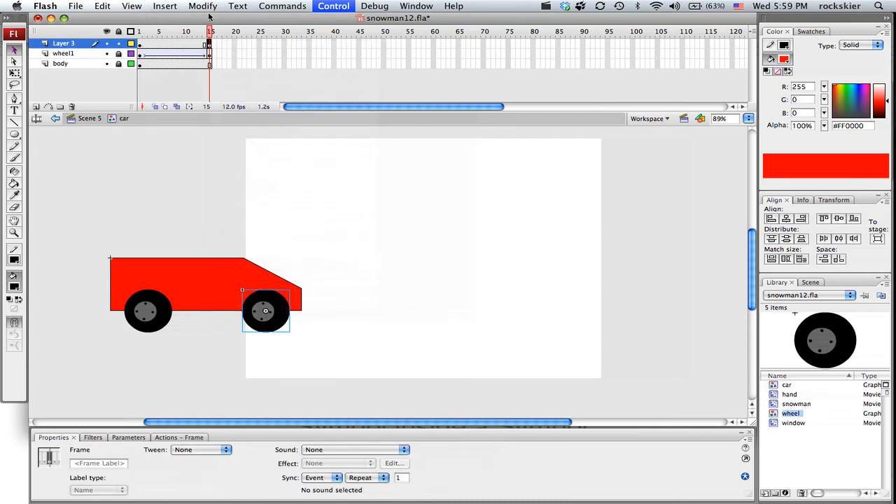
Create a motion tween between the front wheel's keyframes on Layer 3 and set it to rotate CW 1 time
right_click(174, 44)
left_click(208, 51)
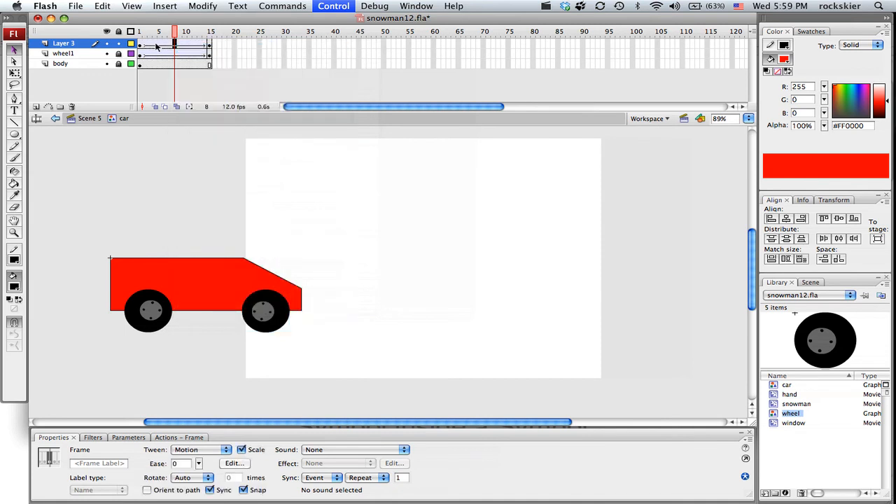
left_click(149, 46)
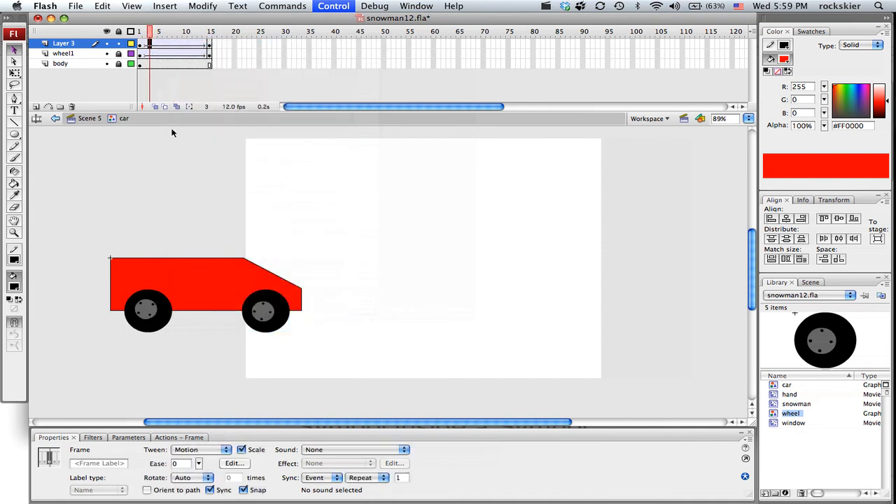
left_click(213, 448)
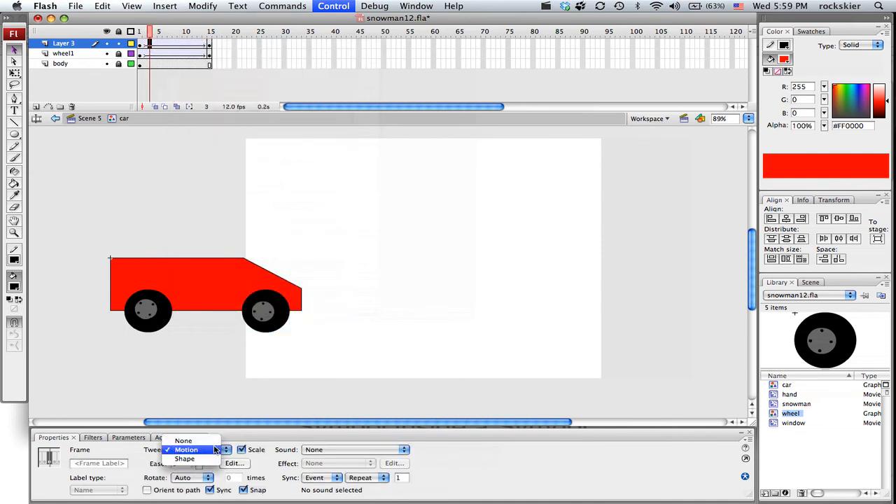
left_click(188, 484)
left_click(189, 478)
left_click(183, 488)
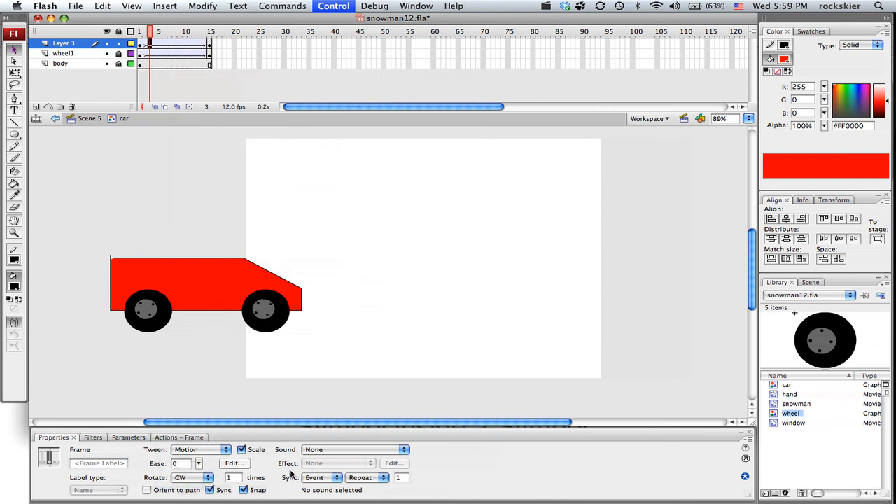
Play the car symbol's timeline from frame 1 to check the front wheel's rotation, and return to Scene 5
mouse_move(151, 34)
left_mouse_down()
mouse_move(208, 36)
mouse_move(141, 34)
left_mouse_up()
key("Return")
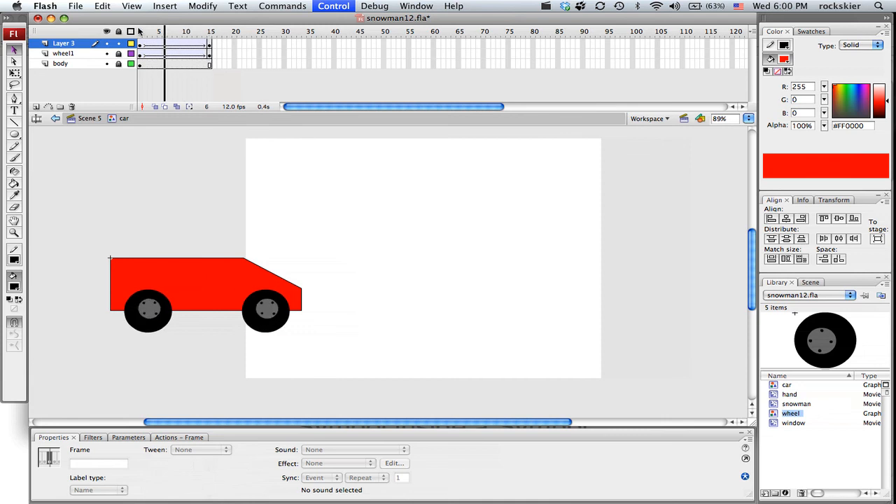
left_click(93, 117)
Insert frames at frame 21 of Scene 5's Layer 1 until the car's tween ends at about frame 47, and scrub back to frame 1
left_click(238, 44)
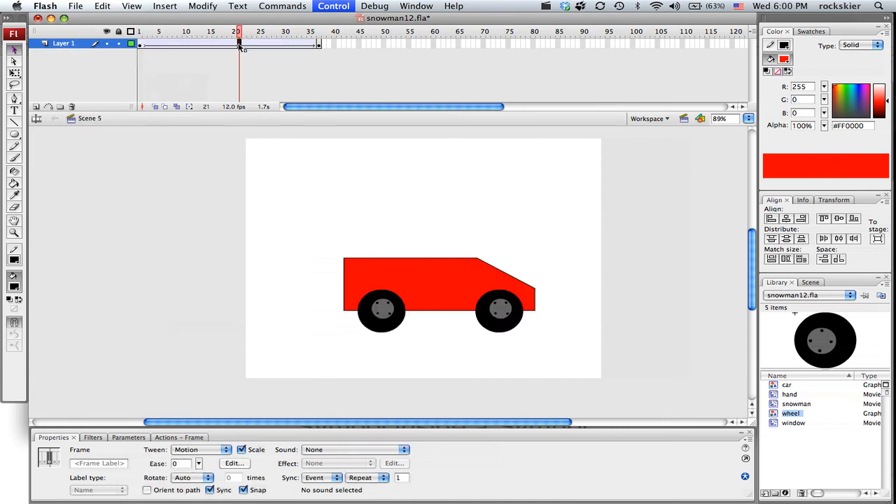
key("F5")
key("F5")
key("F5")
key("F5")
key("F5")
key("F5")
key("F5")
key("F5")
key("F5")
key("F5")
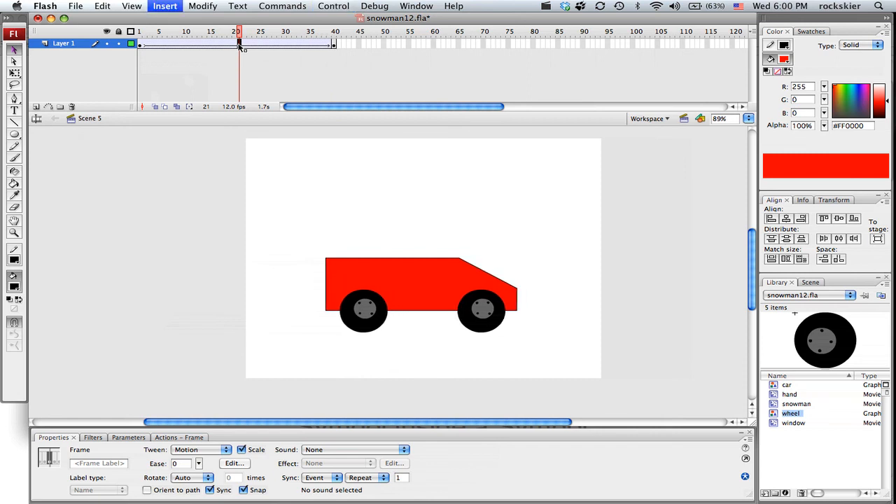
left_click_drag(238, 44, 160, 19)
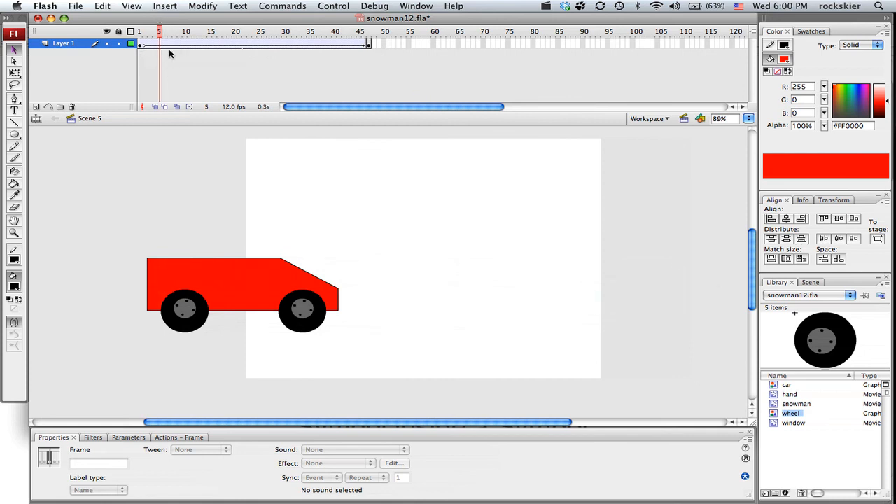
left_click_drag(160, 37, 140, 39)
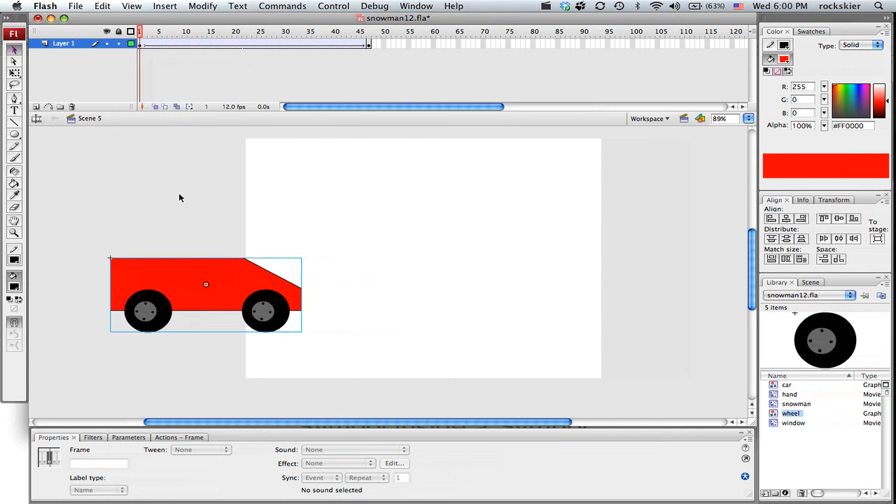
Reopen the car symbol, play both wheel rotations from frame 1, and go back to the main scene
double_click(187, 290)
left_click(139, 33)
key("Return")
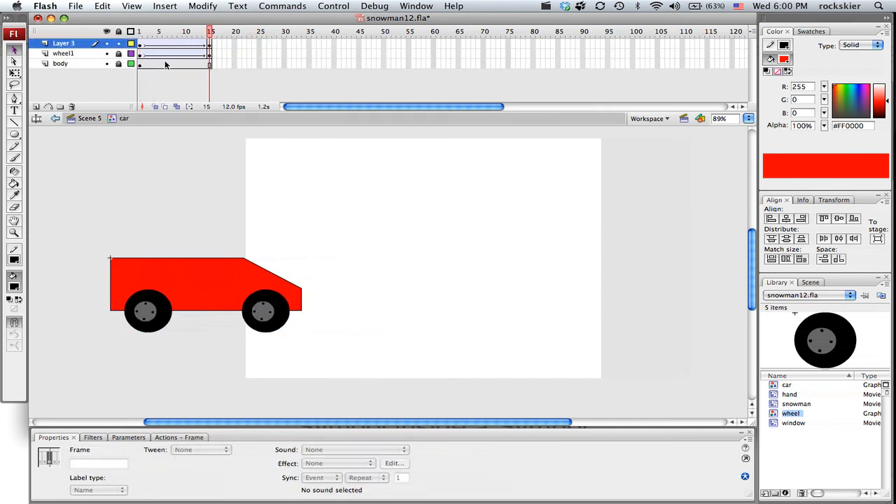
left_click(90, 119)
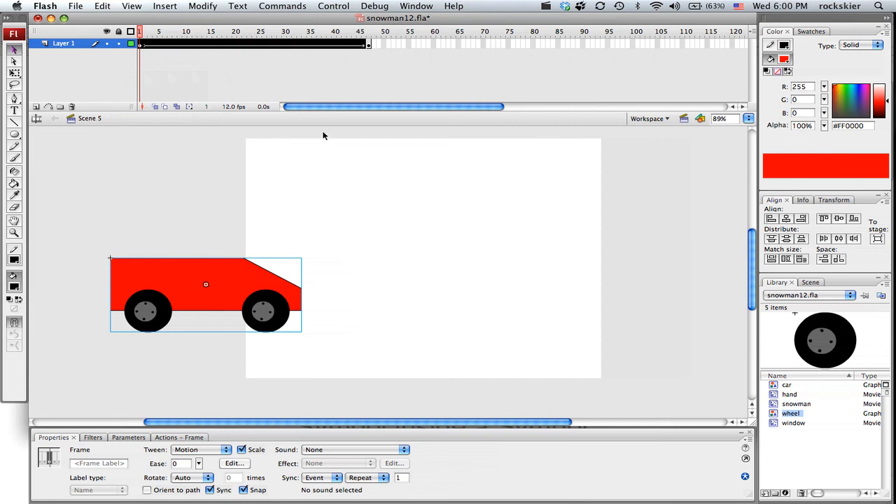